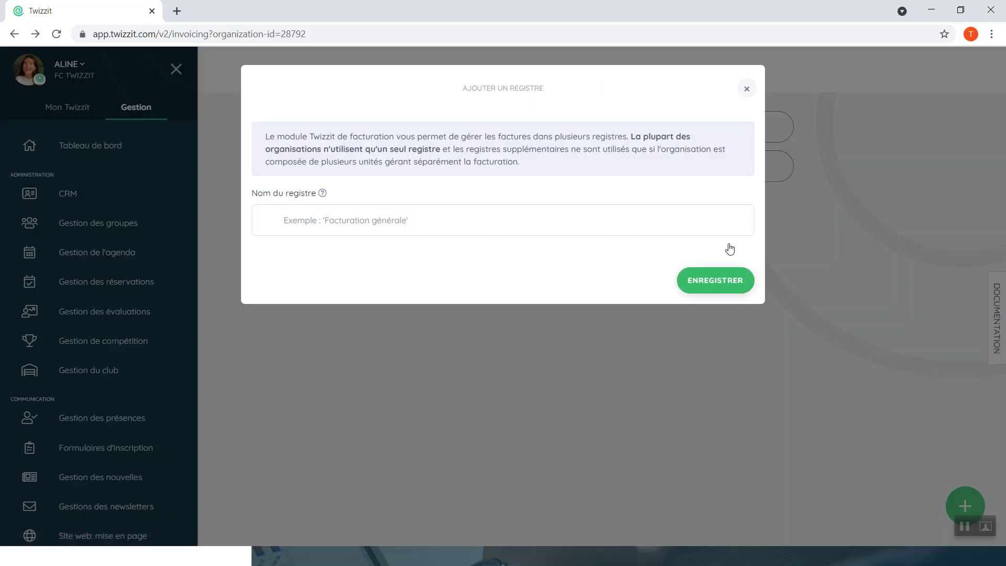
- Close the new register form, and show and hide the archived registers
{"action": "left_click", "coordinate": [747, 90]}
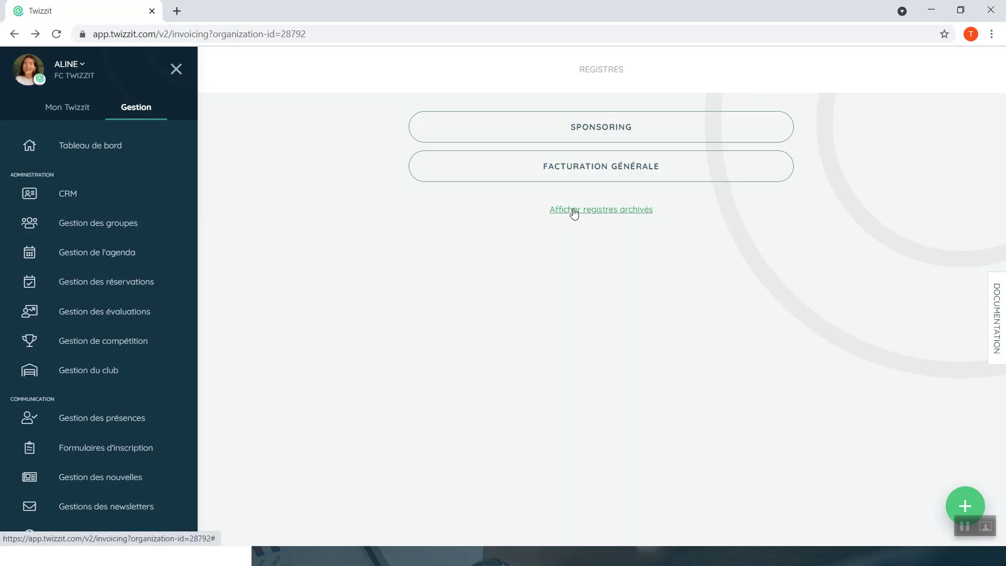
{"action": "left_click", "coordinate": [609, 212]}
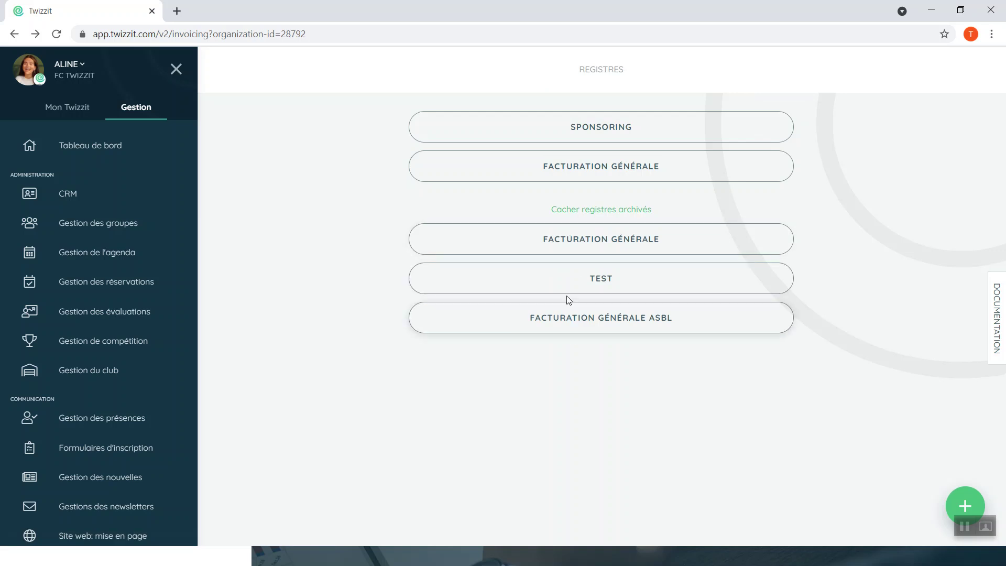
{"action": "left_click", "coordinate": [602, 212]}
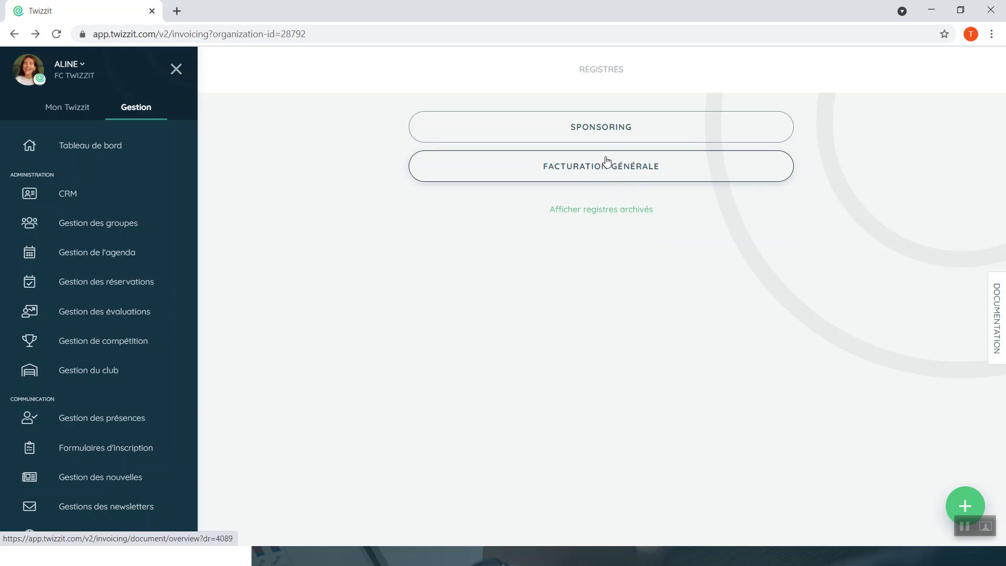
- Open the Facturation générale register's general settings and review its name, document prefix, default due date, delivery date and tax rate
{"action": "left_click", "coordinate": [586, 168]}
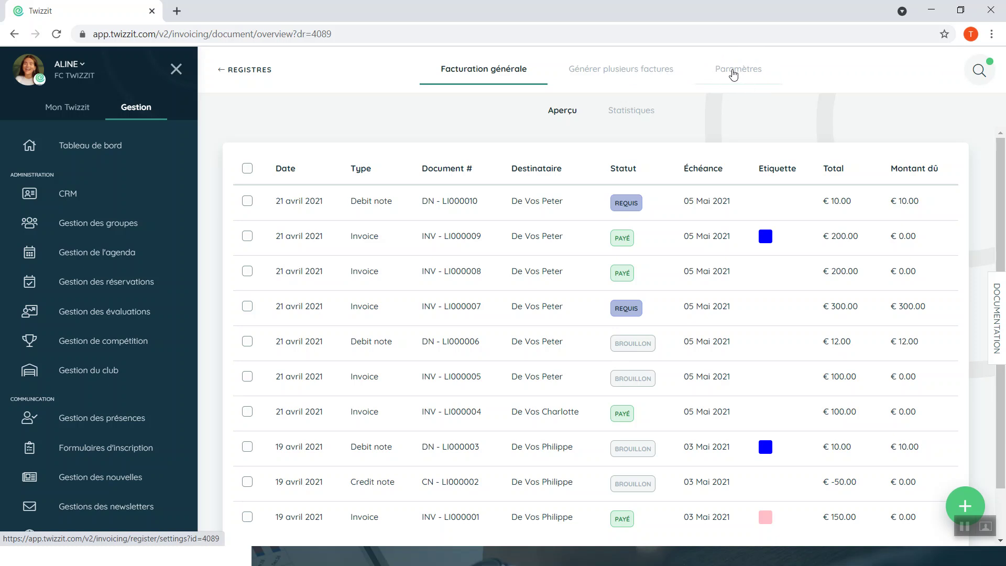
{"action": "left_click", "coordinate": [748, 72]}
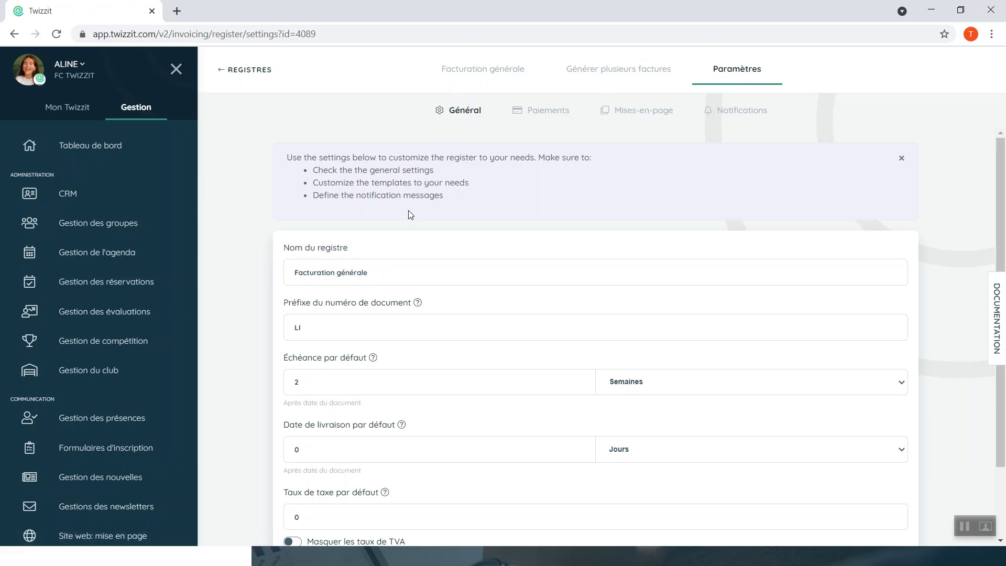
{"action": "scroll", "coordinate": [410, 219], "scroll_direction": "down", "scroll_amount": 1}
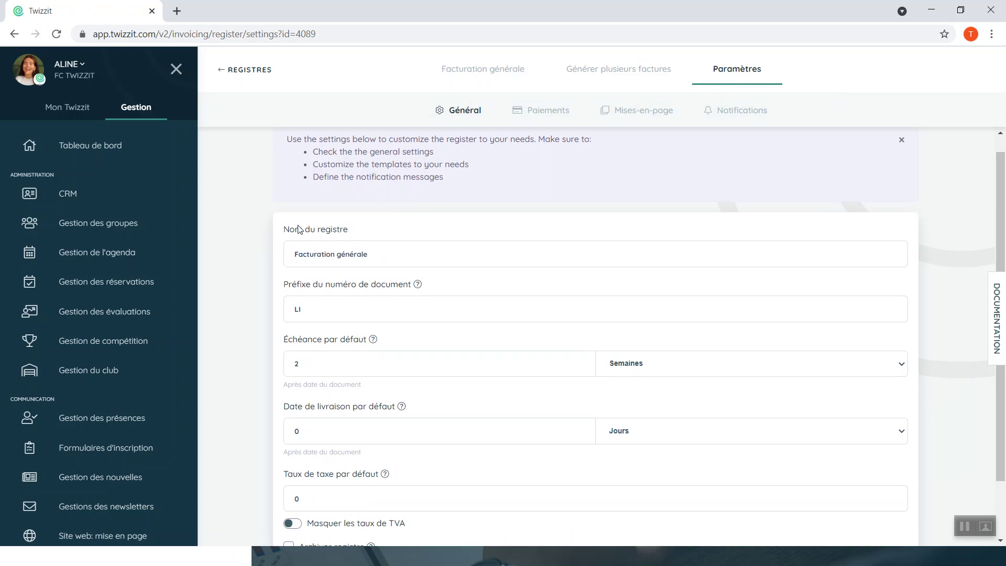
{"action": "scroll", "coordinate": [327, 298], "scroll_direction": "down", "scroll_amount": 1}
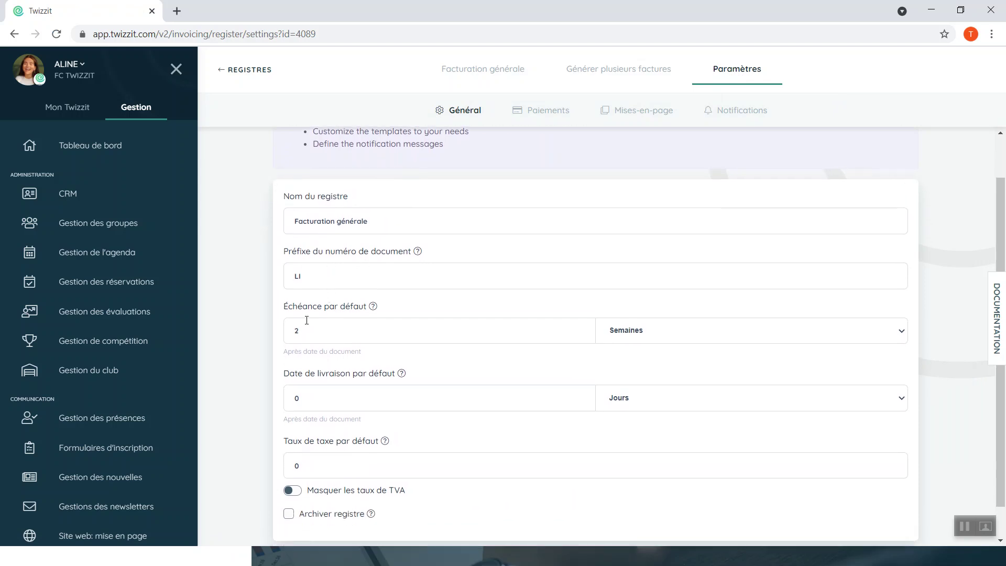
{"action": "scroll", "coordinate": [346, 315], "scroll_direction": "down", "scroll_amount": 1}
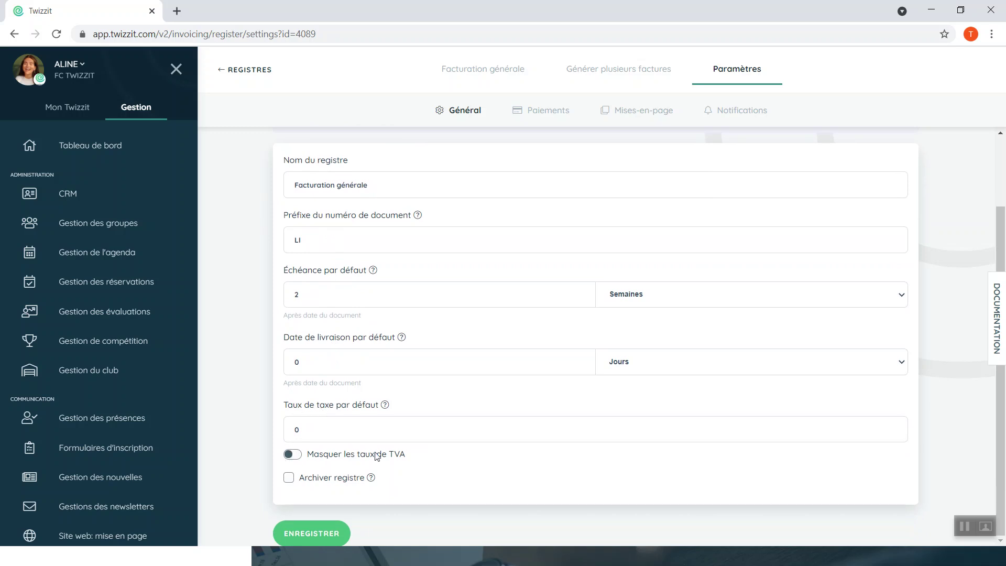
- Switch the option for hiding VAT rates on and off again, and save the general settings with the register unarchived
{"action": "left_click", "coordinate": [301, 455]}
{"action": "left_click", "coordinate": [288, 456]}
{"action": "left_click", "coordinate": [292, 484]}
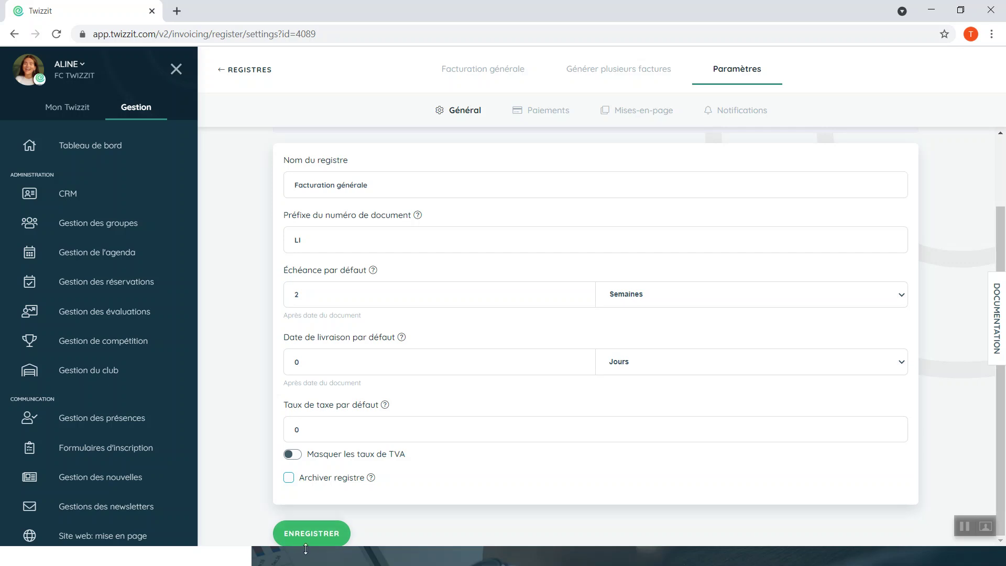
{"action": "left_click", "coordinate": [317, 535]}
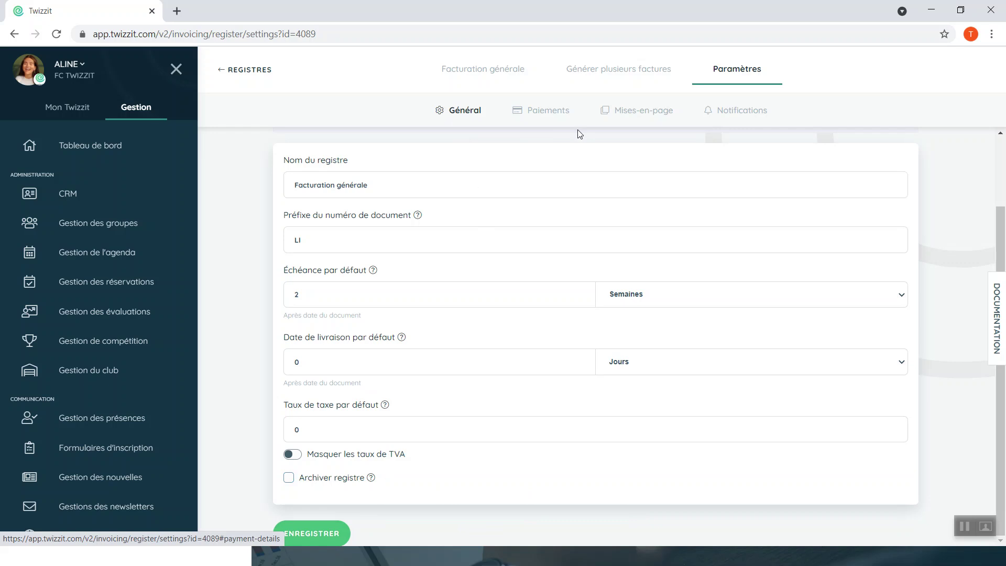
- Open the Default template from the register's layouts for editing
{"action": "left_click", "coordinate": [647, 118]}
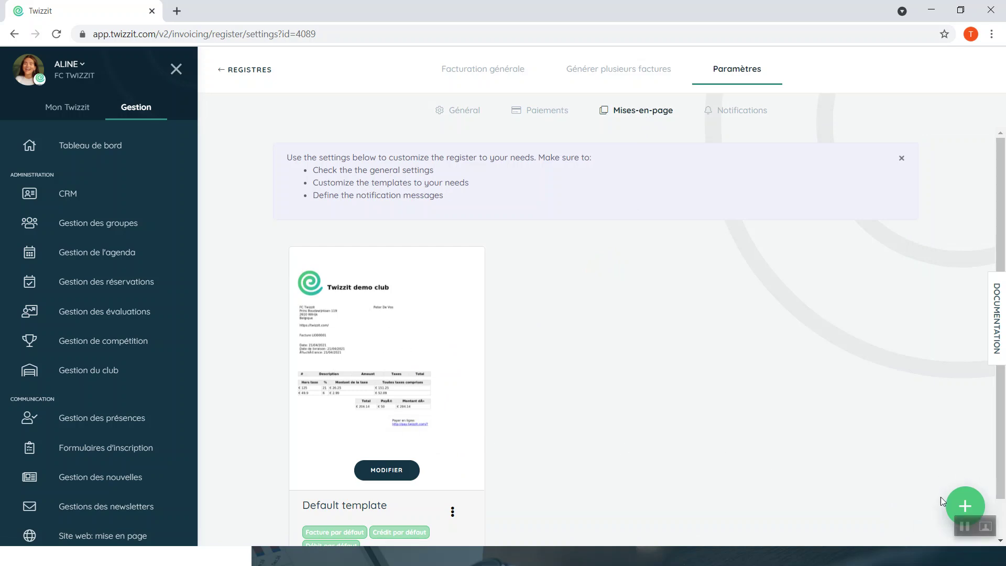
{"action": "left_click", "coordinate": [964, 506]}
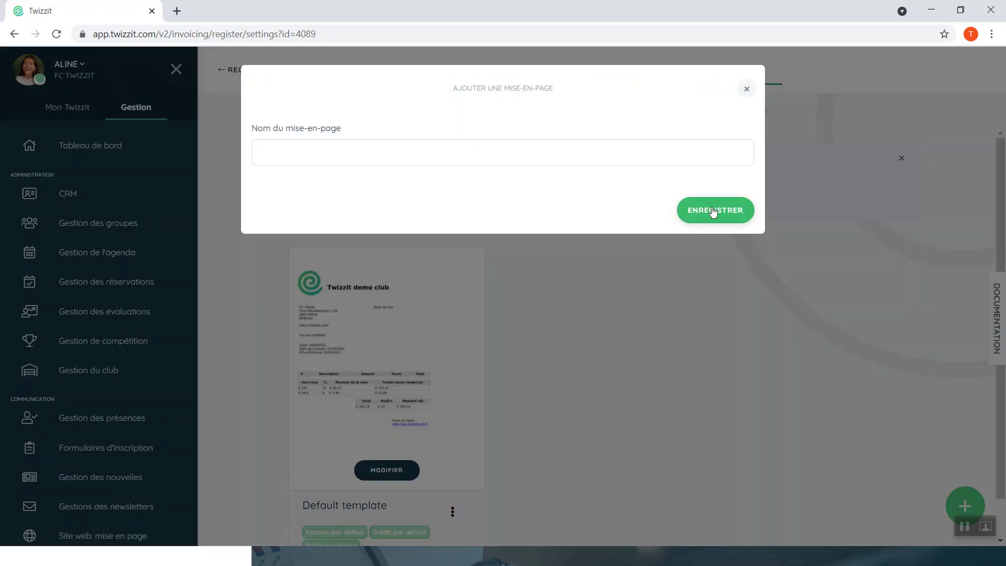
{"action": "left_click", "coordinate": [747, 89]}
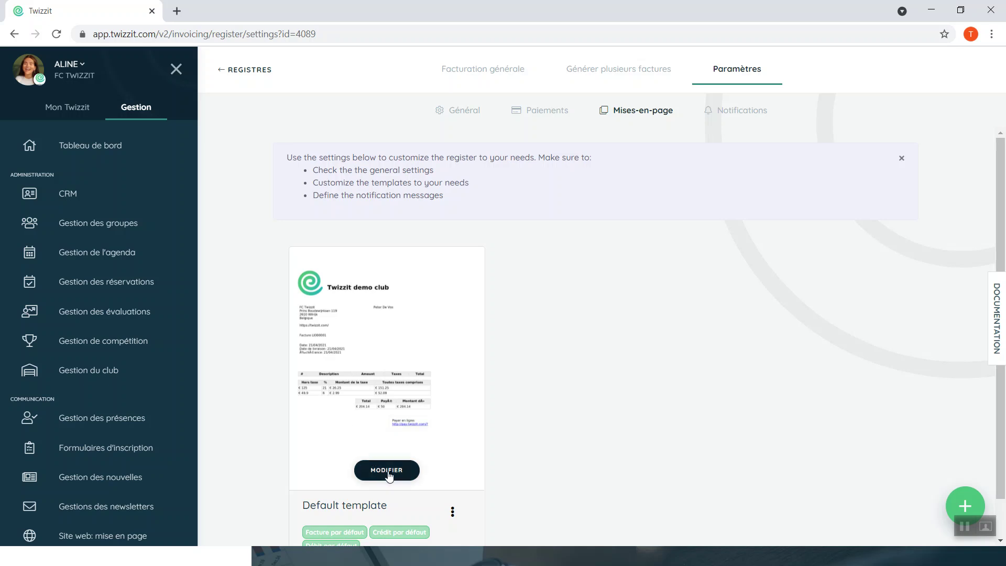
{"action": "left_click", "coordinate": [389, 471]}
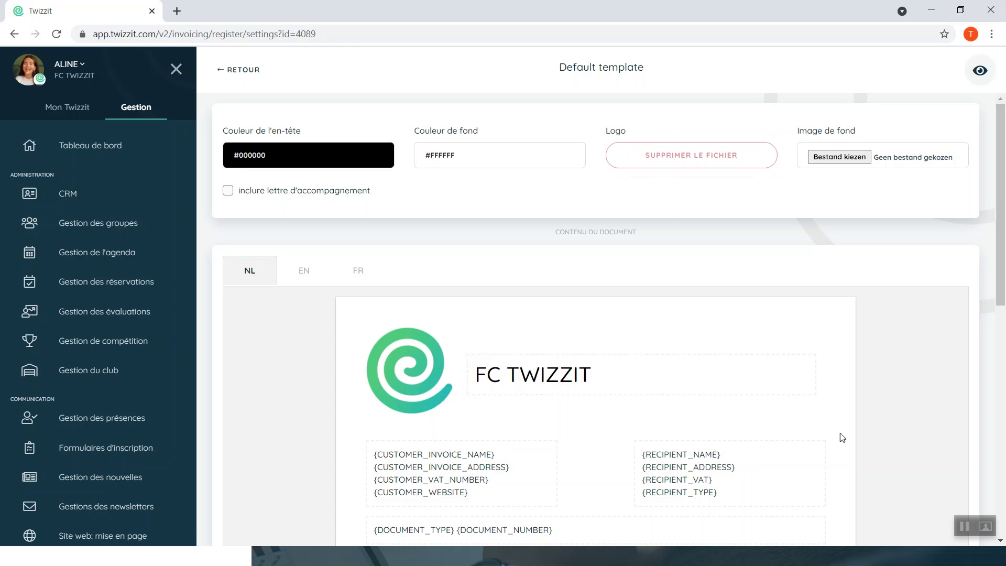
- Examine the Default template's colour, logo and background image settings and its document content down to the totals
{"action": "scroll", "coordinate": [840, 465], "scroll_direction": "down", "scroll_amount": 4}
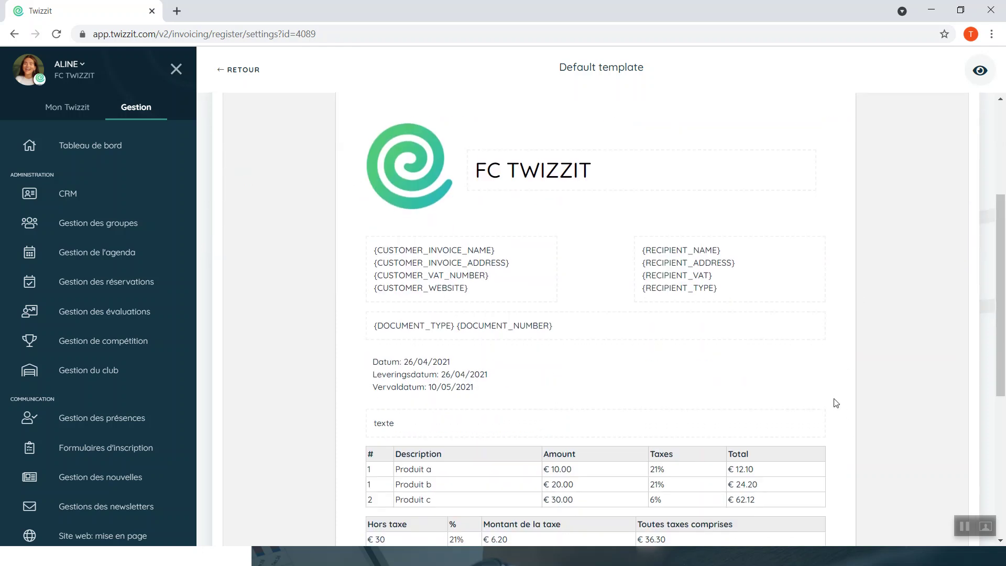
{"action": "scroll", "coordinate": [837, 404], "scroll_direction": "up", "scroll_amount": 4}
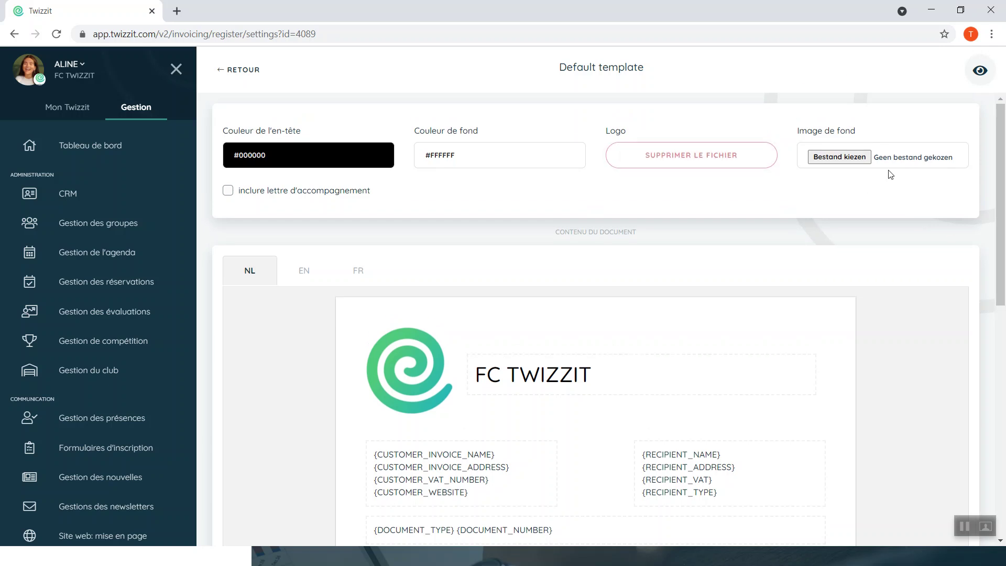
{"action": "scroll", "coordinate": [792, 296], "scroll_direction": "down", "scroll_amount": 2}
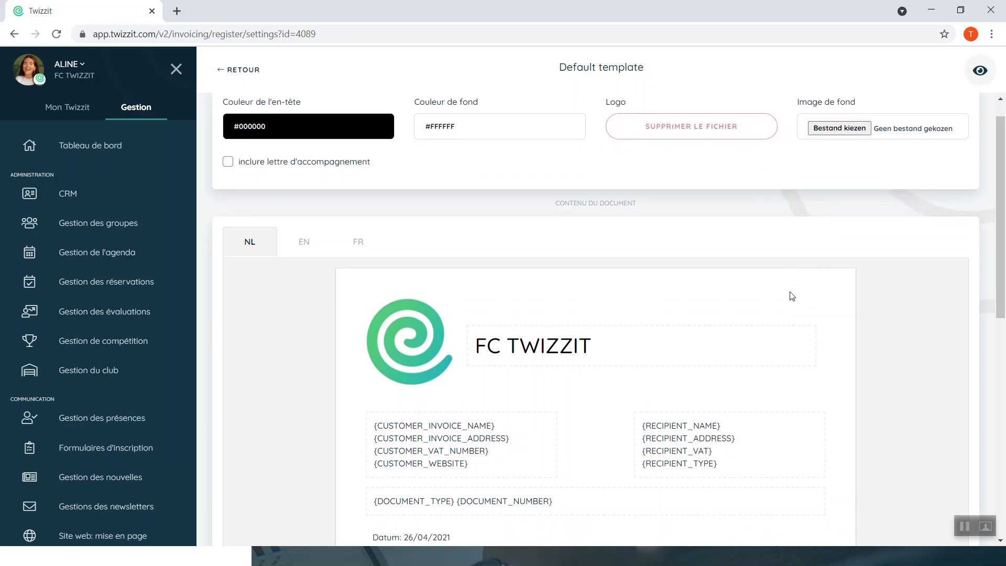
{"action": "scroll", "coordinate": [792, 296], "scroll_direction": "up", "scroll_amount": 2}
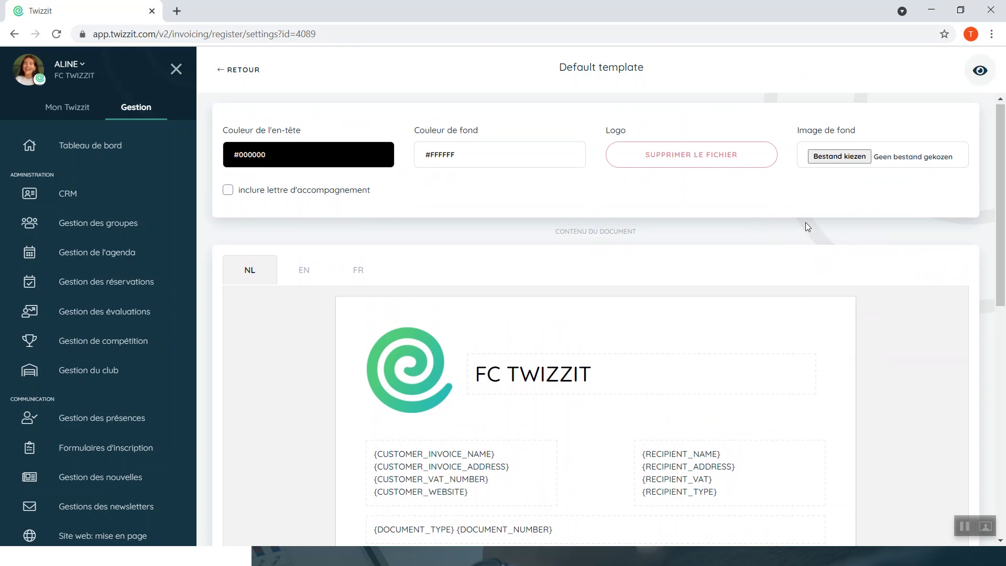
{"action": "scroll", "coordinate": [741, 393], "scroll_direction": "down", "scroll_amount": 5}
{"action": "scroll", "coordinate": [741, 393], "scroll_direction": "down", "scroll_amount": 5}
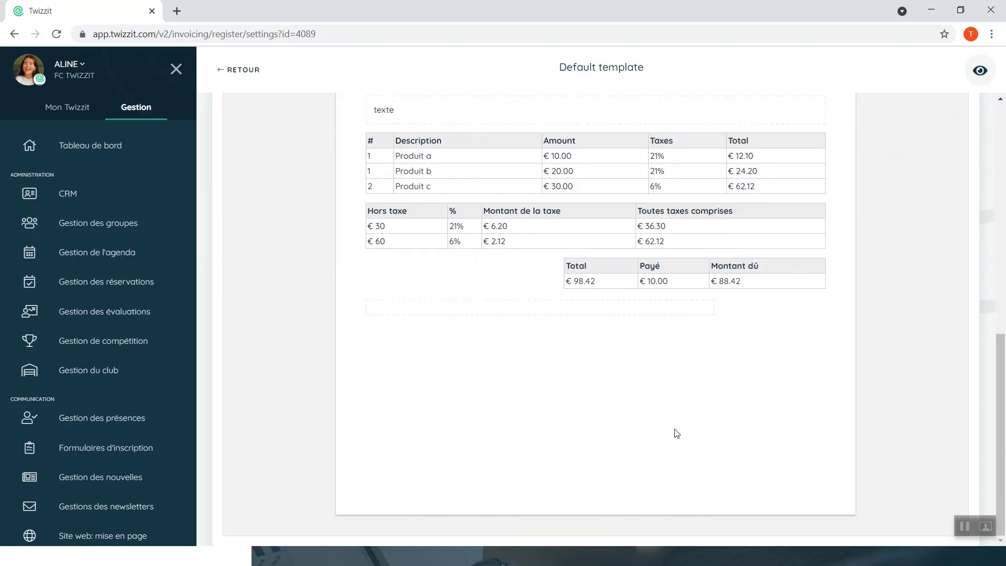
{"action": "scroll", "coordinate": [677, 433], "scroll_direction": "up", "scroll_amount": 10}
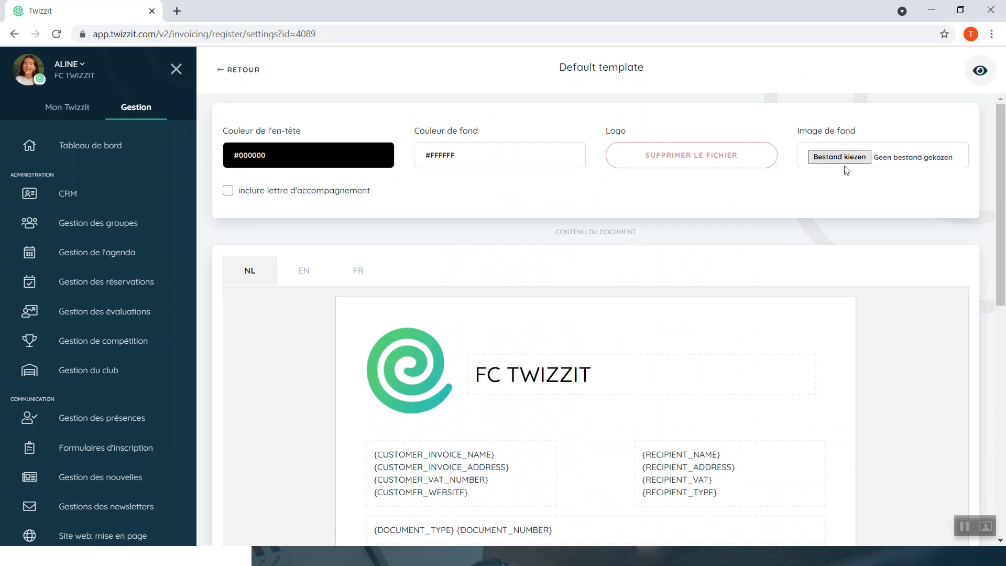
{"action": "scroll", "coordinate": [838, 318], "scroll_direction": "down", "scroll_amount": 9}
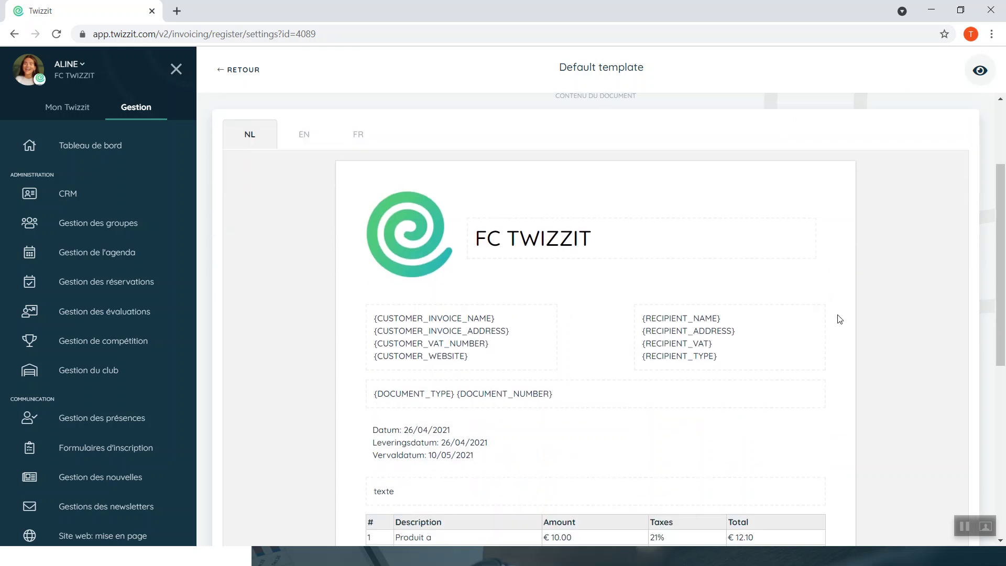
{"action": "scroll", "coordinate": [499, 501], "scroll_direction": "down", "scroll_amount": 1}
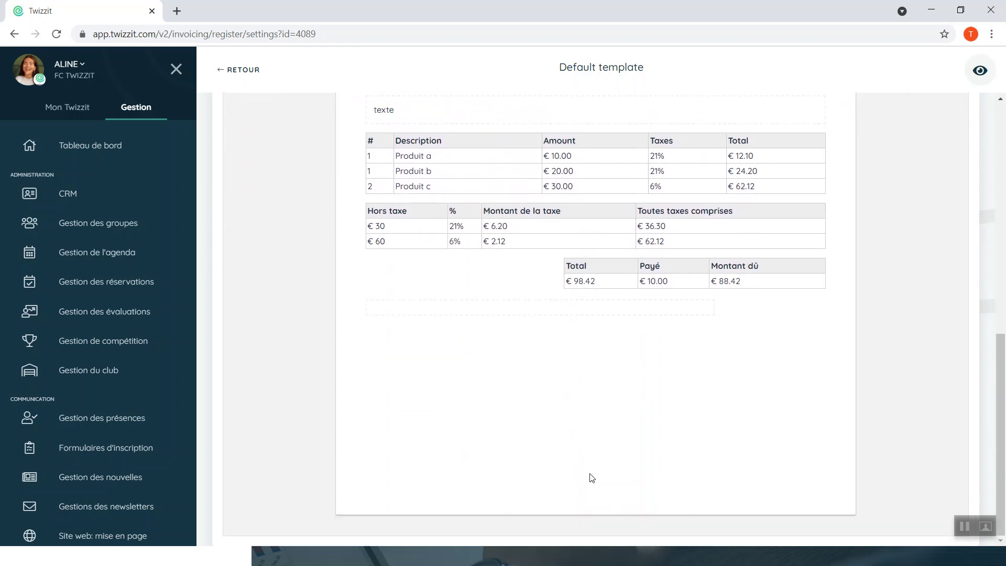
{"action": "scroll", "coordinate": [676, 468], "scroll_direction": "up", "scroll_amount": 10}
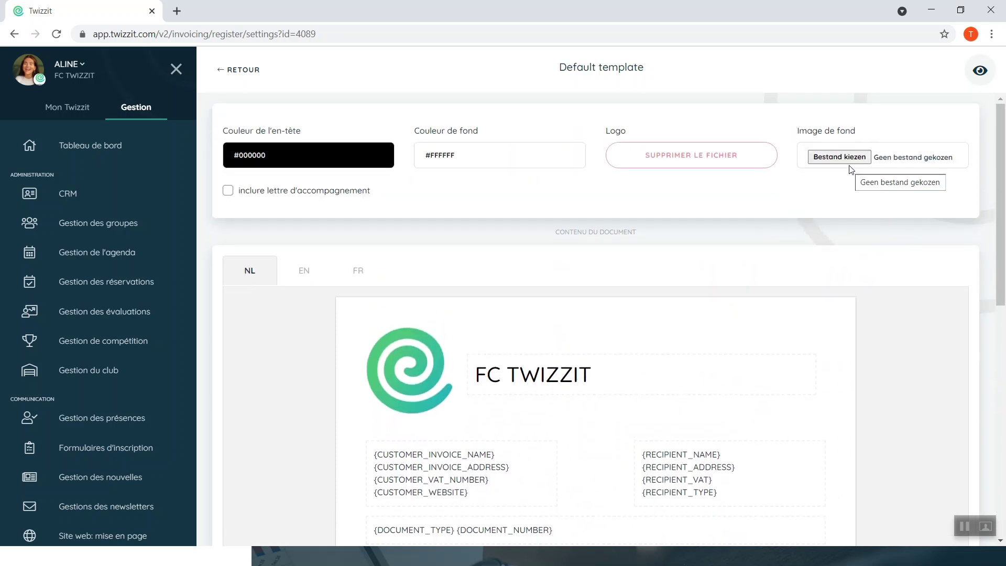
- Change the heading beside the logo in the template's NL version to "FC TWIZZIT test"
{"action": "scroll", "coordinate": [807, 318], "scroll_direction": "down", "scroll_amount": 1}
{"action": "scroll", "coordinate": [807, 318], "scroll_direction": "down", "scroll_amount": 1}
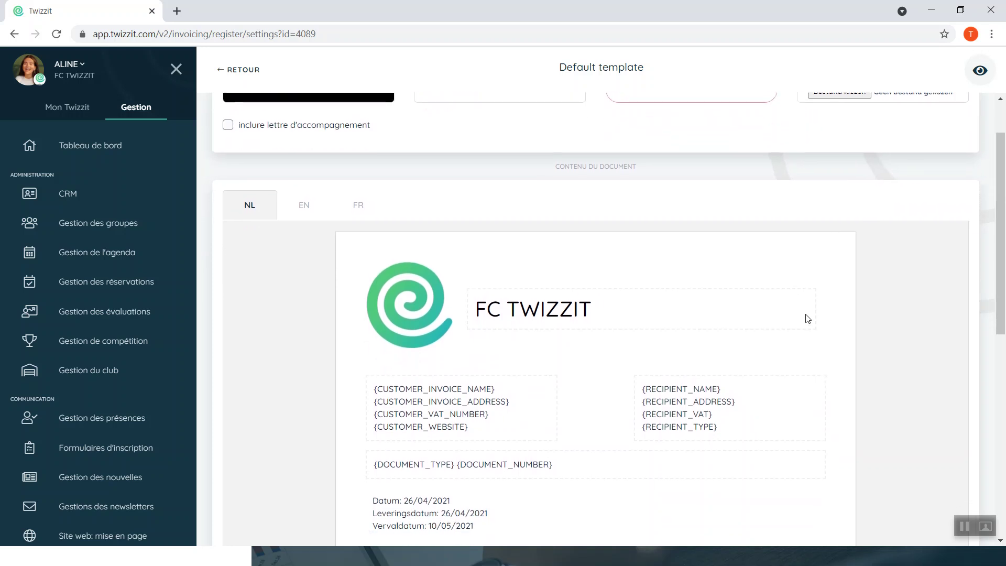
{"action": "left_click", "coordinate": [557, 305]}
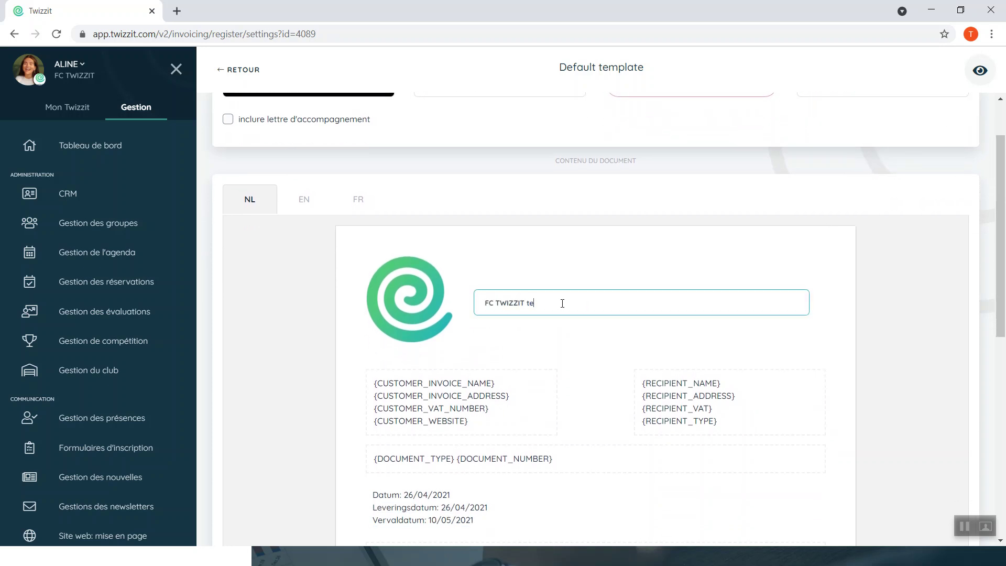
{"action": "left_click", "coordinate": [573, 326]}
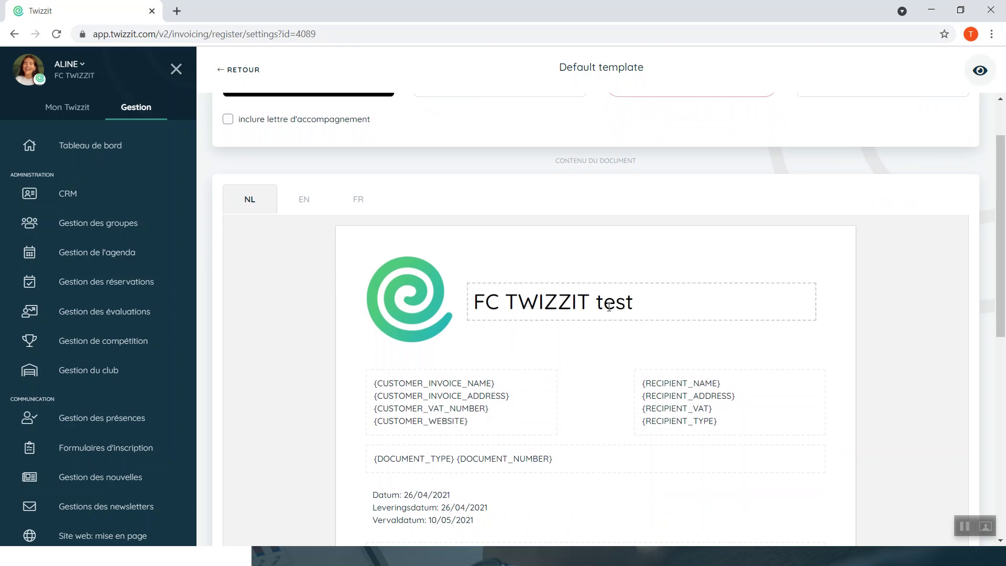
- Change the text block above the product table in the NL version to "ajouter texte"
{"action": "scroll", "coordinate": [573, 434], "scroll_direction": "down", "scroll_amount": 2}
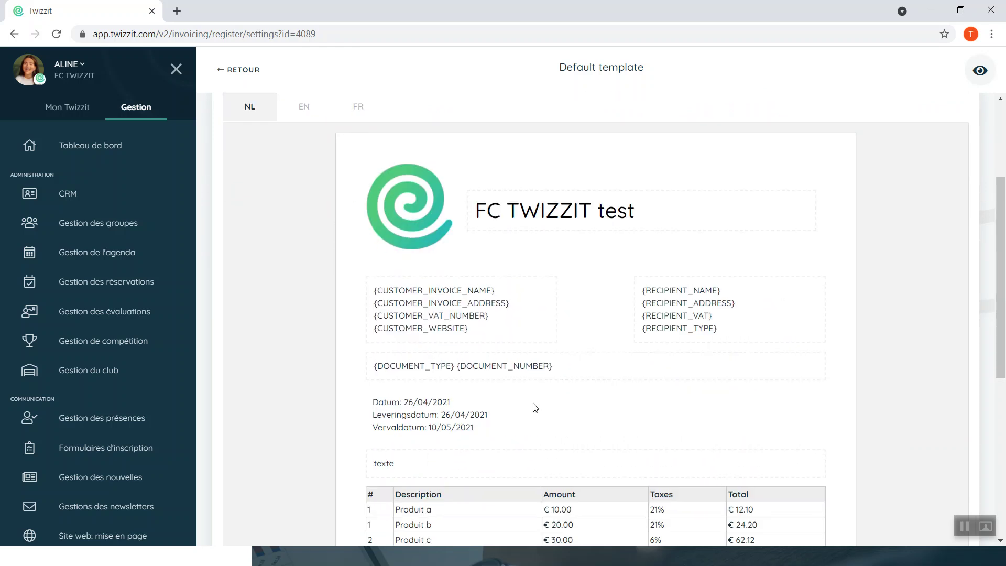
{"action": "scroll", "coordinate": [532, 407], "scroll_direction": "down", "scroll_amount": 2}
{"action": "left_click", "coordinate": [437, 360]}
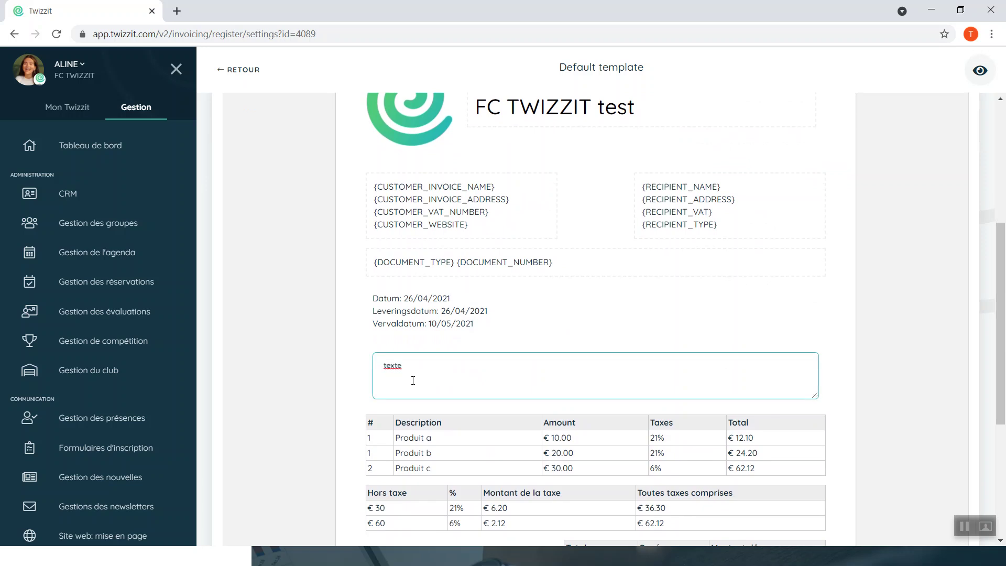
{"action": "type", "text": "ajout"}
{"action": "type", "text": "er"}
{"action": "scroll", "coordinate": [452, 365], "scroll_direction": "down", "scroll_amount": 5}
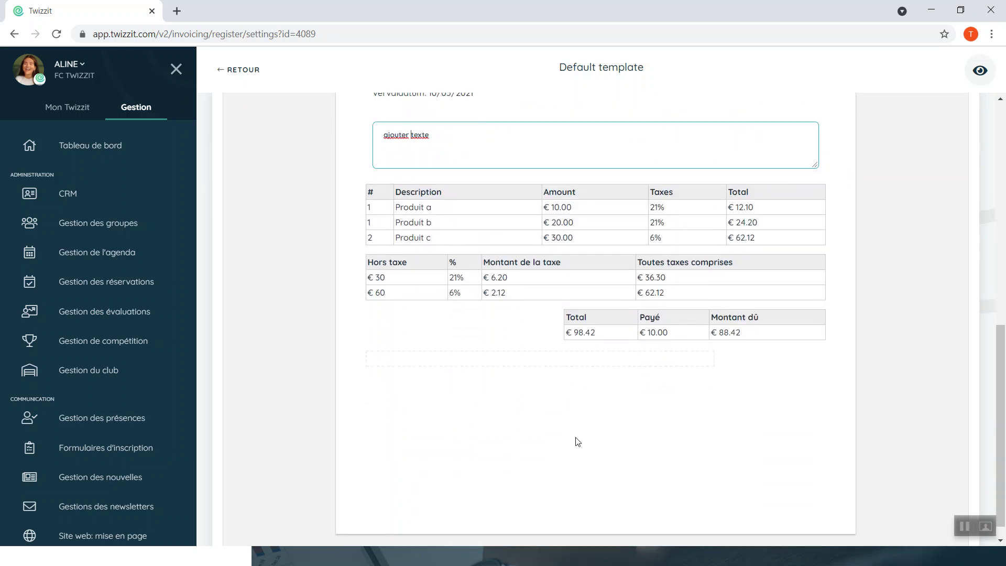
{"action": "left_click", "coordinate": [414, 358]}
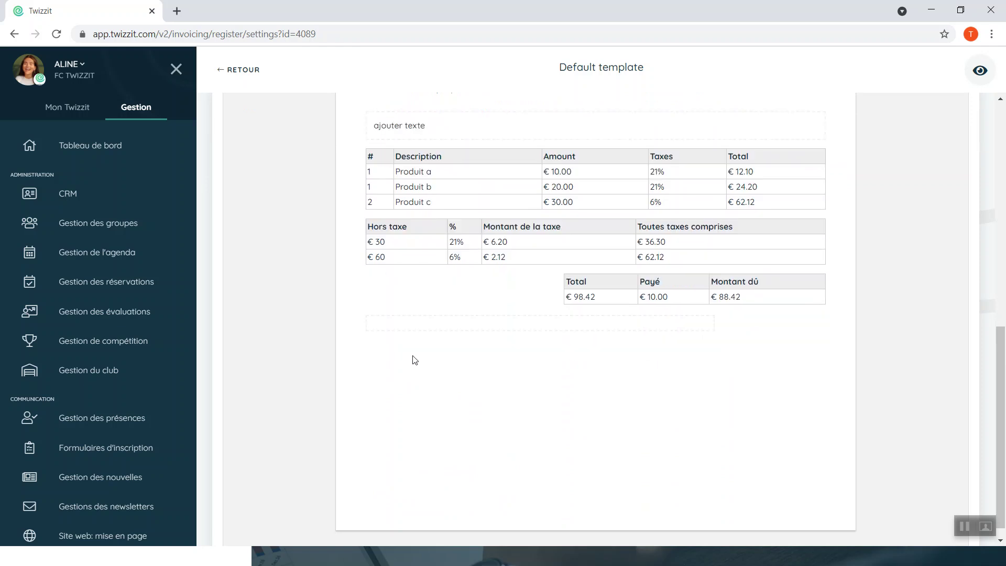
- View the English and French versions of the Default template's document content
{"action": "scroll", "coordinate": [543, 341], "scroll_direction": "up", "scroll_amount": 10}
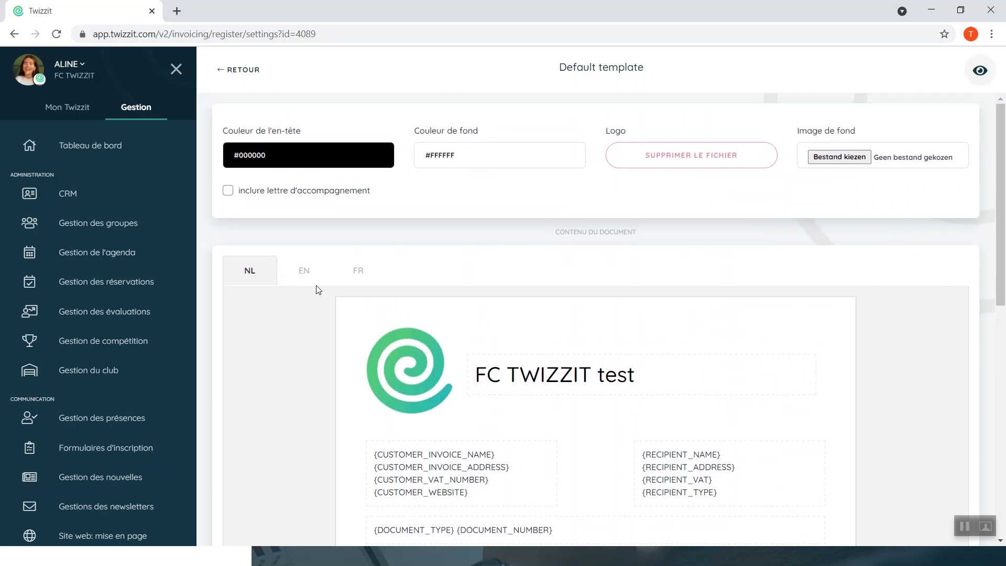
{"action": "left_click", "coordinate": [303, 276]}
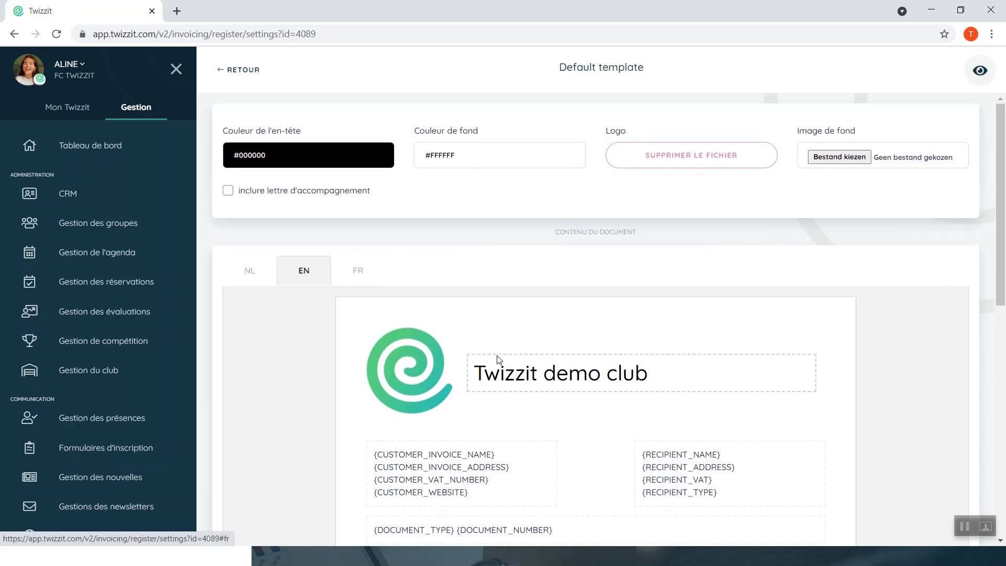
{"action": "scroll", "coordinate": [492, 360], "scroll_direction": "down", "scroll_amount": 6}
{"action": "scroll", "coordinate": [499, 359], "scroll_direction": "up", "scroll_amount": 5}
{"action": "scroll", "coordinate": [499, 359], "scroll_direction": "up", "scroll_amount": 1}
{"action": "left_click", "coordinate": [360, 270]}
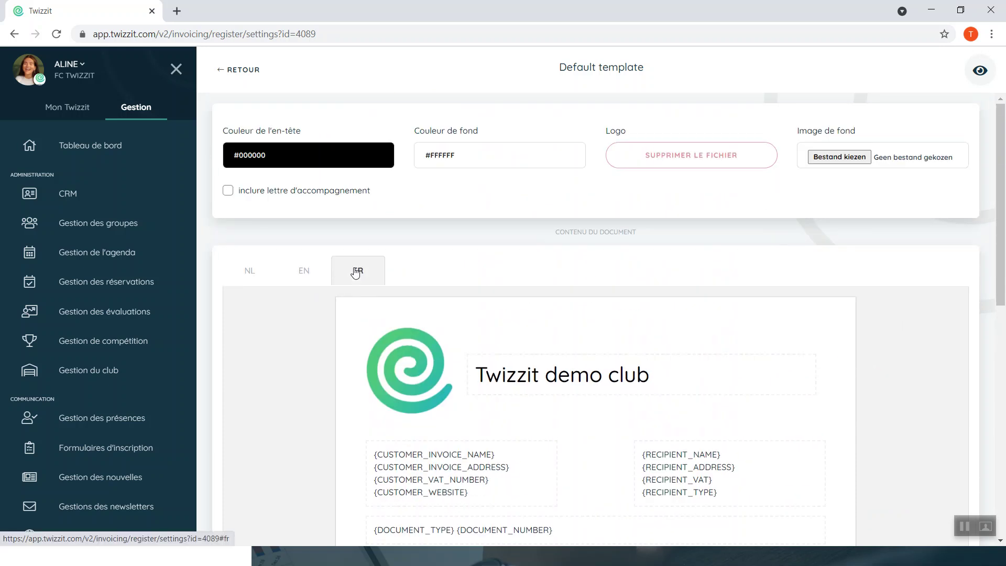
- Return to the template's NL version and include a cover letter with the document
{"action": "left_click", "coordinate": [251, 271]}
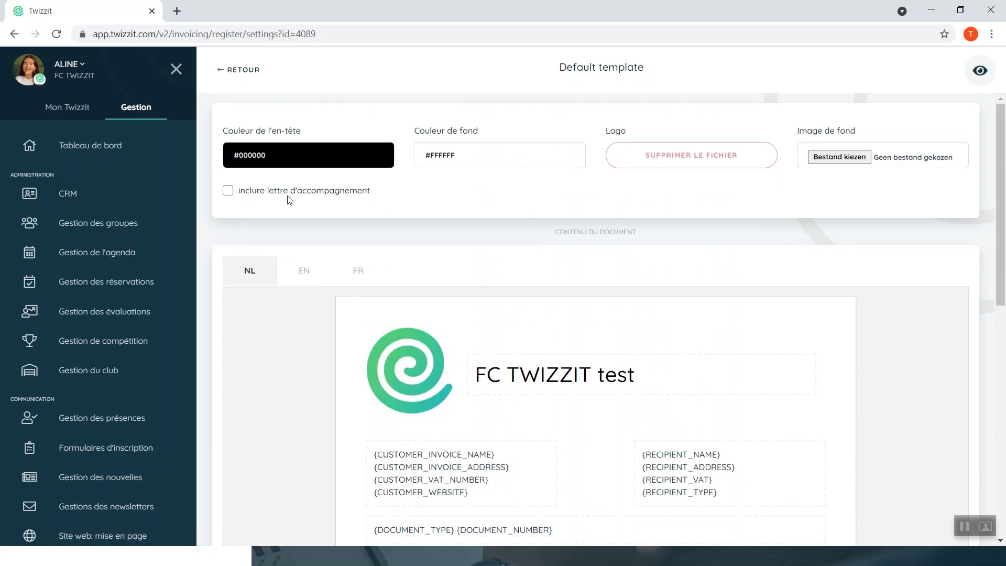
{"action": "left_click", "coordinate": [229, 192]}
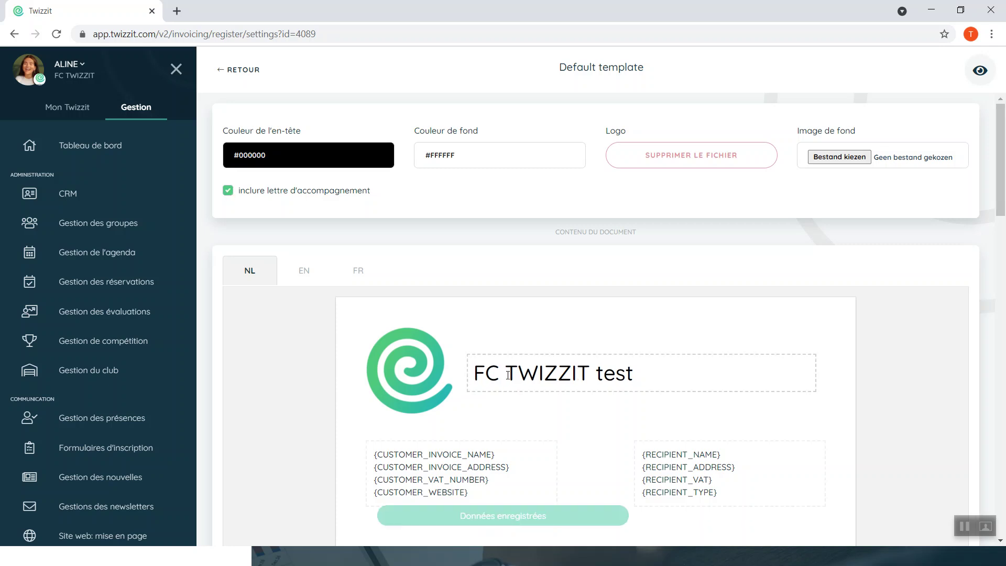
- Complete the text block of the cover letter in the NL version so it reads "ajouter texte"
{"action": "scroll", "coordinate": [508, 373], "scroll_direction": "down", "scroll_amount": 3}
{"action": "scroll", "coordinate": [508, 375], "scroll_direction": "down", "scroll_amount": 1}
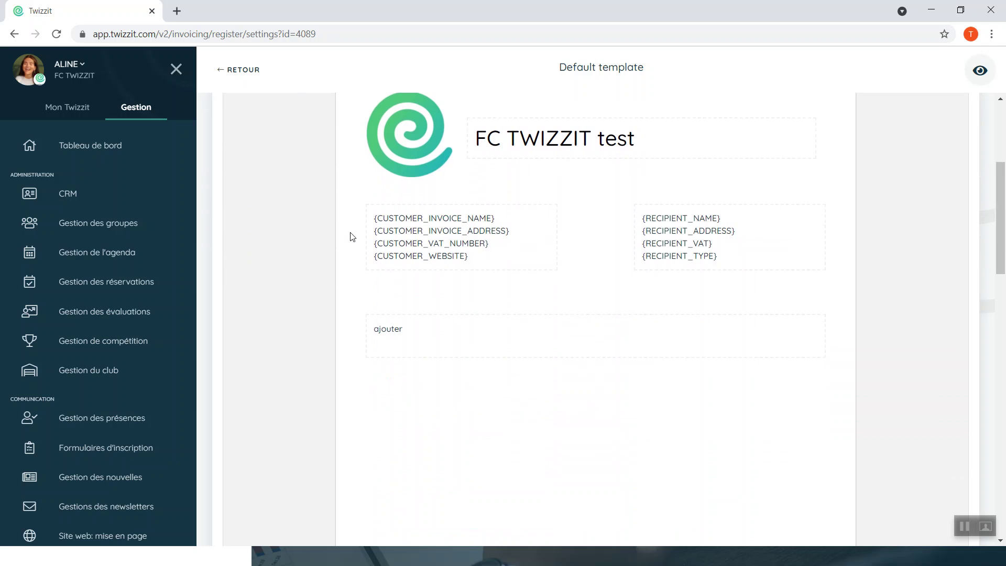
{"action": "left_click", "coordinate": [429, 331]}
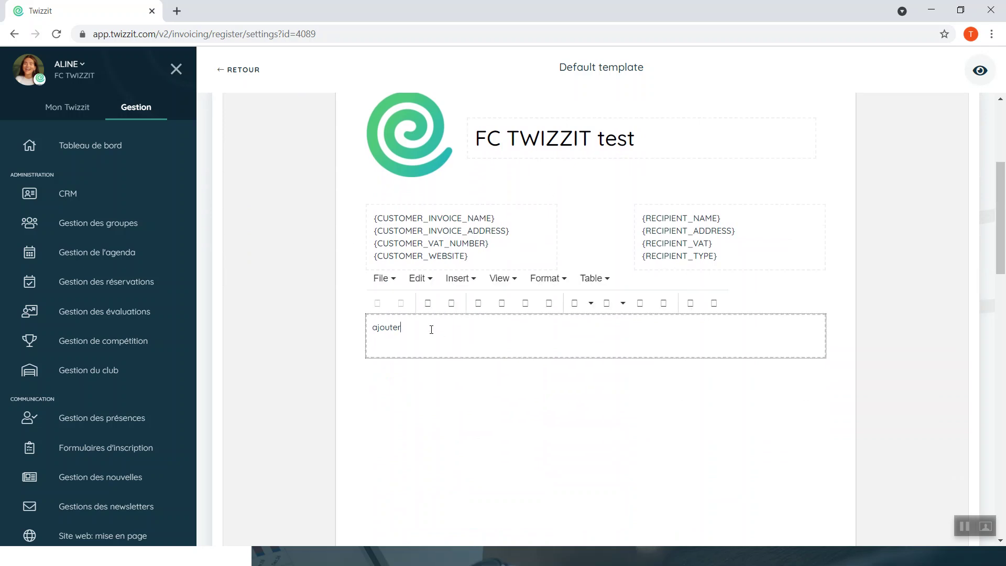
{"action": "type", "text": "texte"}
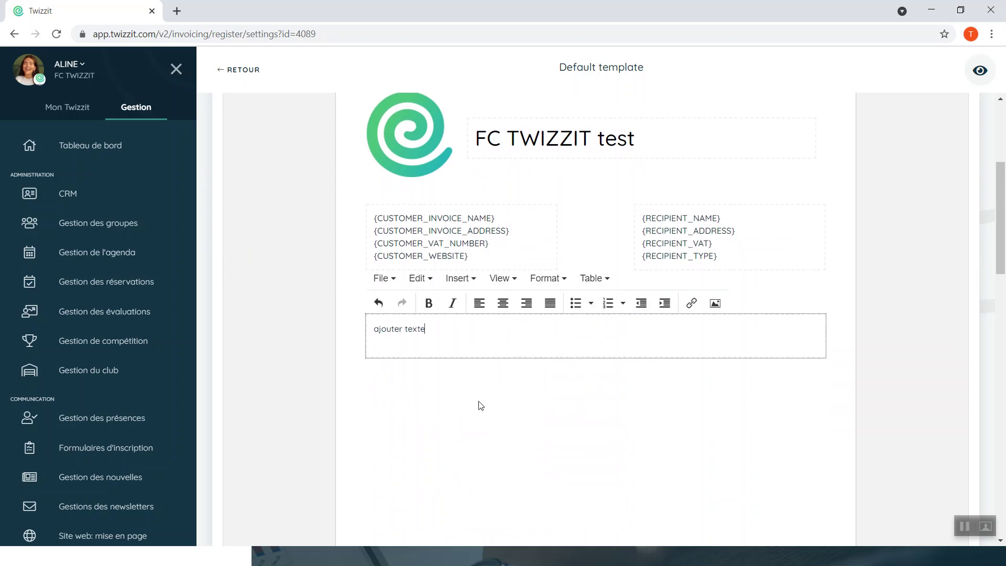
- Exclude the cover letter from the Default template's document
{"action": "scroll", "coordinate": [478, 404], "scroll_direction": "down", "scroll_amount": 1}
{"action": "scroll", "coordinate": [478, 404], "scroll_direction": "up", "scroll_amount": 3}
{"action": "scroll", "coordinate": [481, 405], "scroll_direction": "up", "scroll_amount": 3}
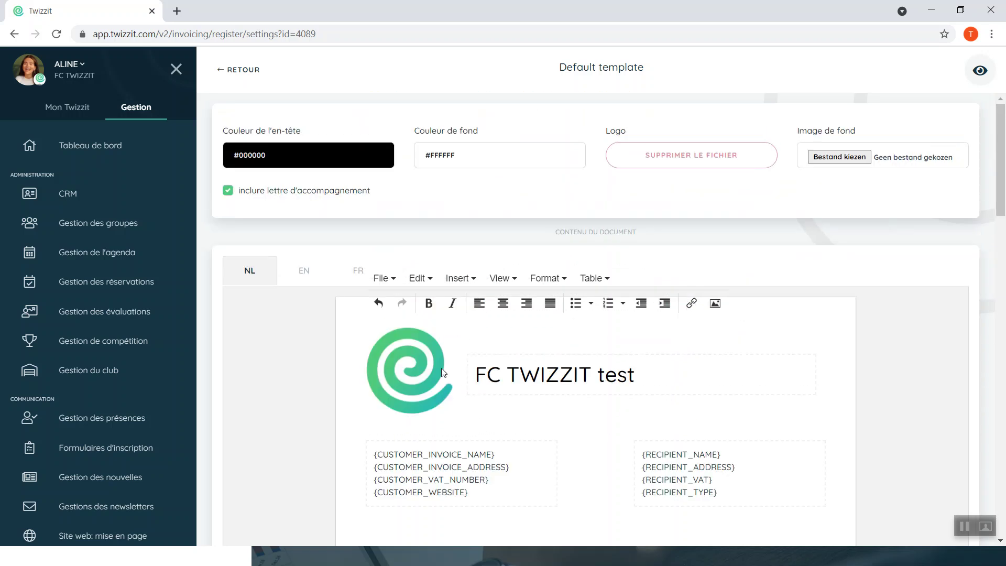
{"action": "left_click", "coordinate": [228, 191]}
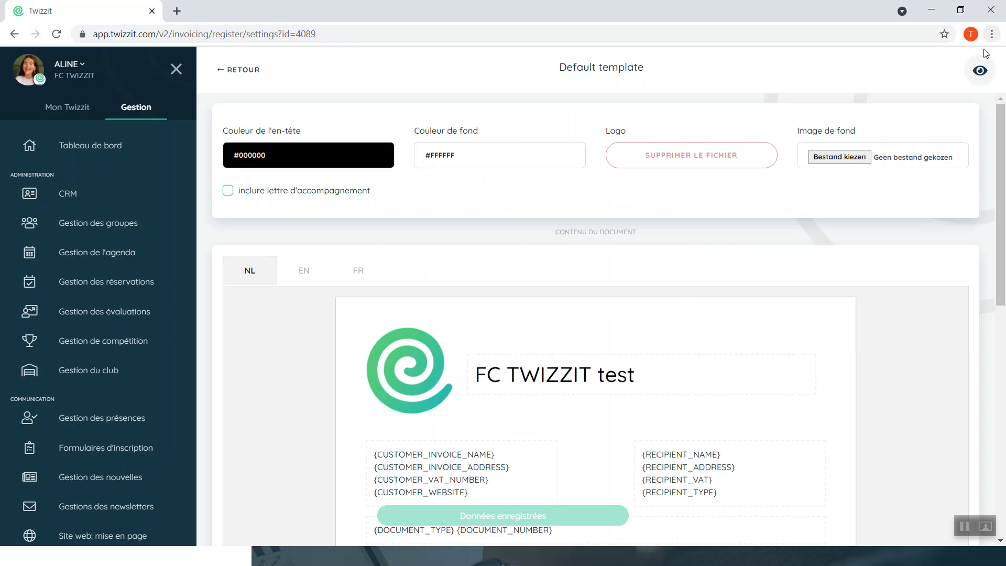
- Preview the Default template as a finished invoice document, examine the whole page and close the preview
{"action": "left_click", "coordinate": [980, 69]}
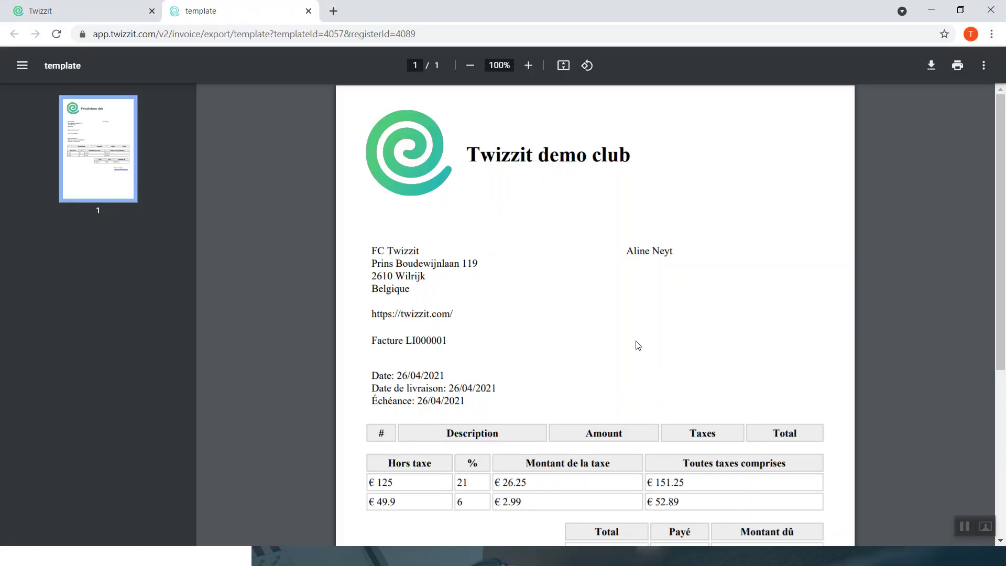
{"action": "scroll", "coordinate": [638, 345], "scroll_direction": "down", "scroll_amount": 5}
{"action": "scroll", "coordinate": [637, 344], "scroll_direction": "up", "scroll_amount": 5}
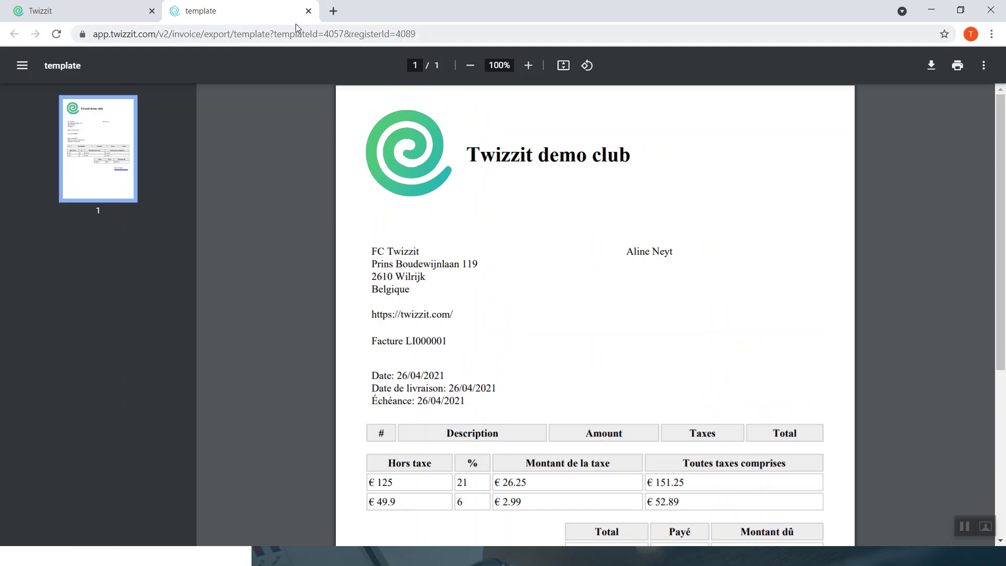
{"action": "left_click", "coordinate": [309, 11]}
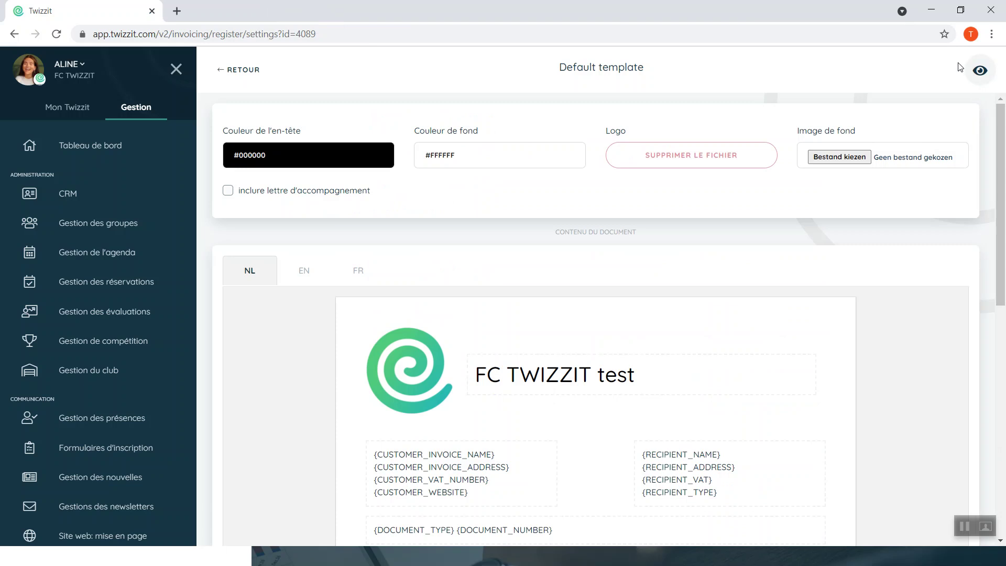
- Return to the register's page layouts overview and look at the actions available for the Default template
{"action": "left_click", "coordinate": [233, 72]}
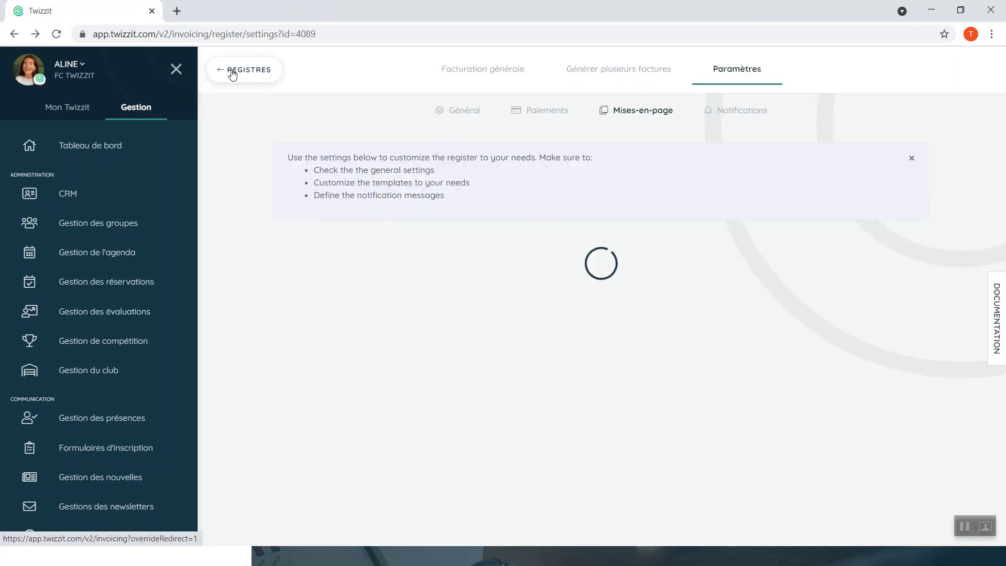
{"action": "scroll", "coordinate": [644, 273], "scroll_direction": "down", "scroll_amount": 1}
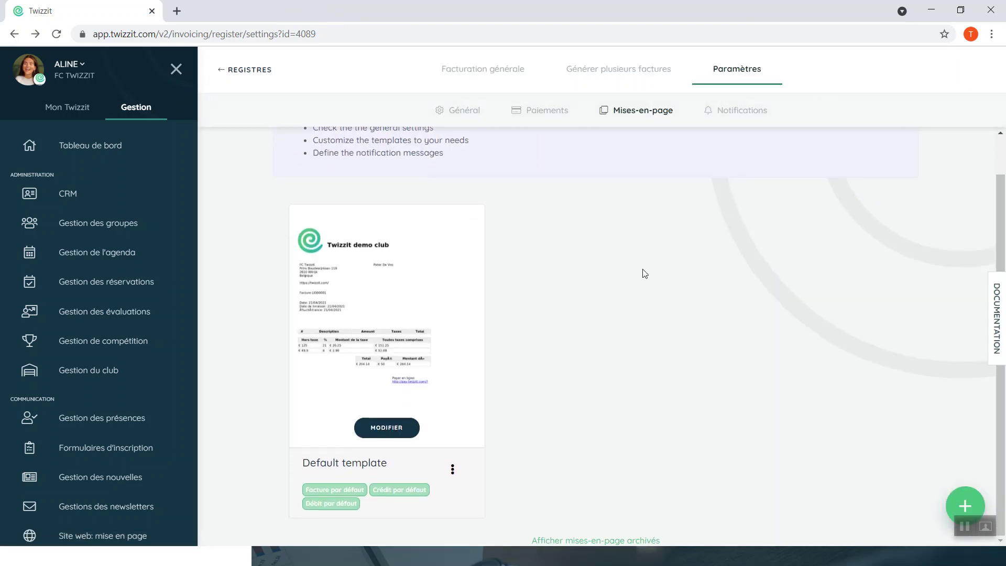
{"action": "left_click", "coordinate": [452, 469]}
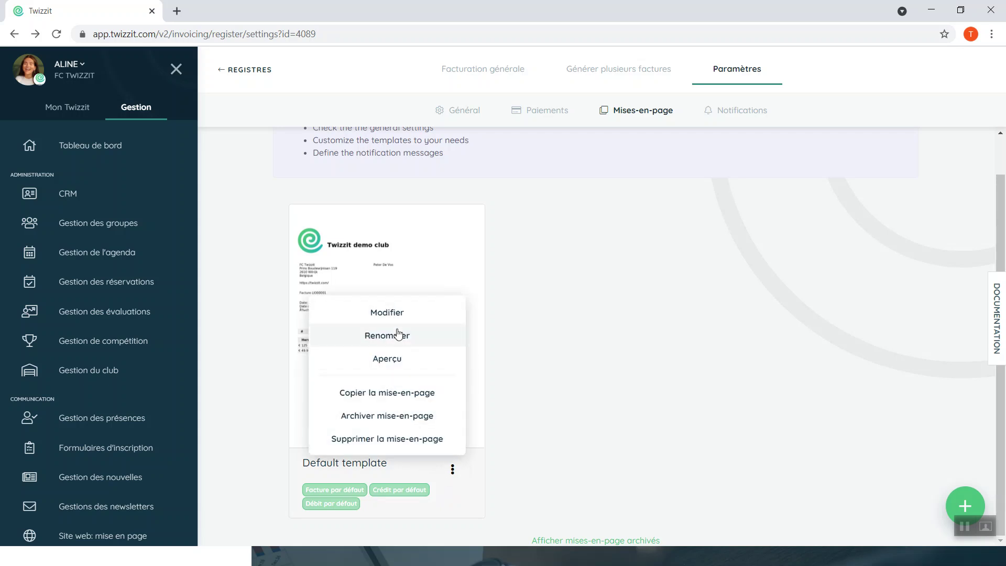
{"action": "left_click", "coordinate": [453, 470]}
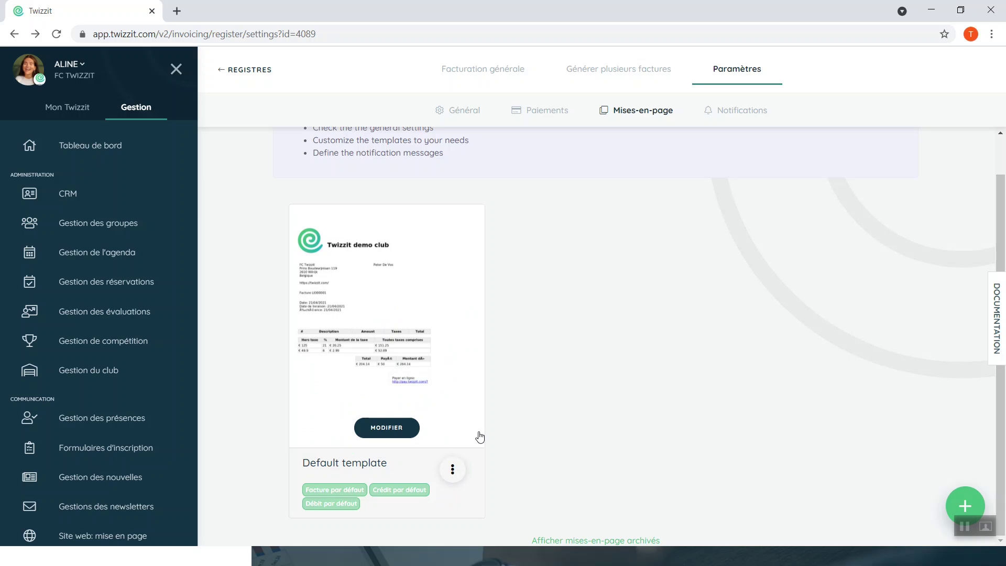
{"action": "scroll", "coordinate": [607, 234], "scroll_direction": "up", "scroll_amount": 2}
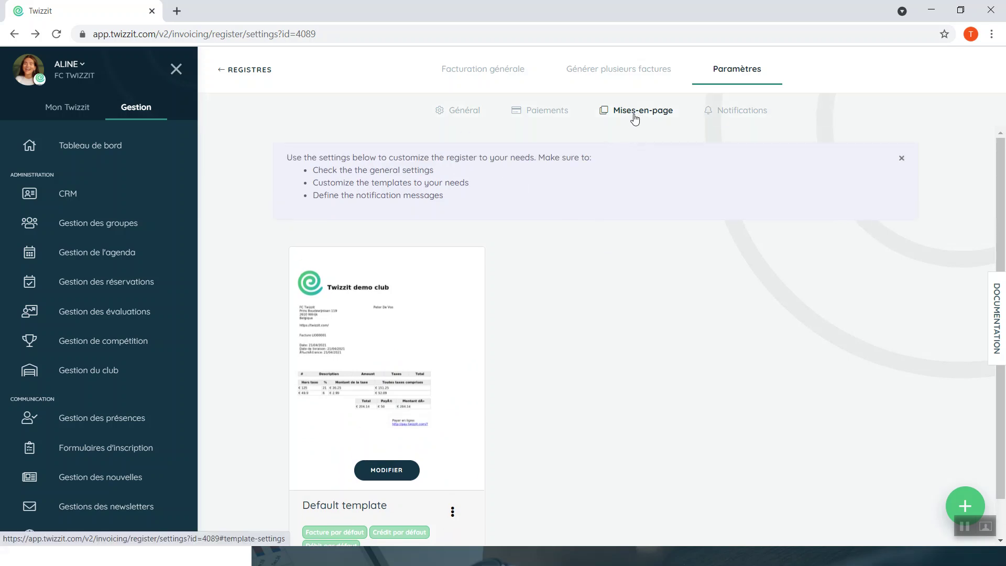
- Review the register's notification settings, reading through the NL message of the invoice notification
{"action": "left_click", "coordinate": [729, 112]}
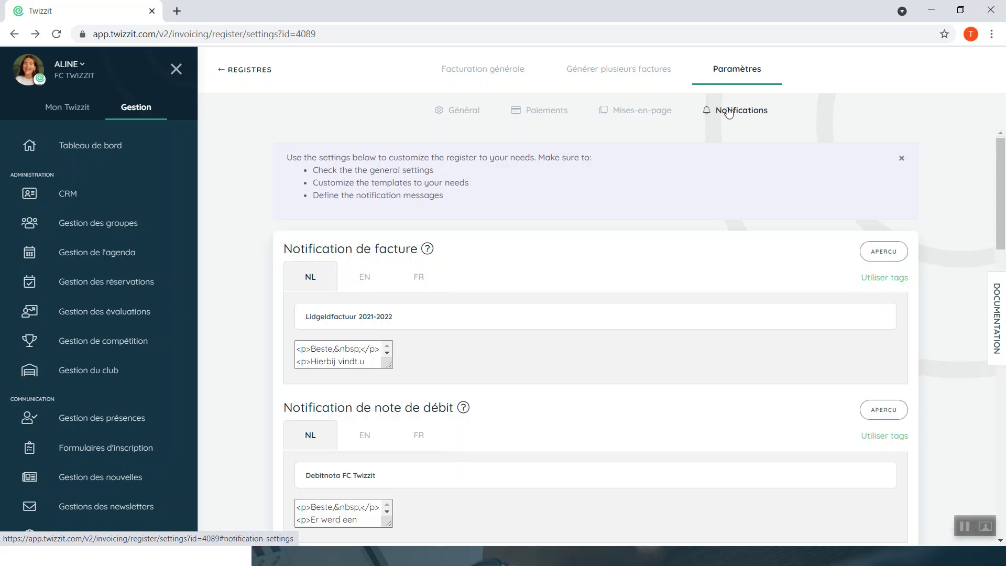
{"action": "scroll", "coordinate": [728, 307], "scroll_direction": "down", "scroll_amount": 4}
{"action": "scroll", "coordinate": [728, 307], "scroll_direction": "down", "scroll_amount": 4}
{"action": "scroll", "coordinate": [729, 309], "scroll_direction": "up", "scroll_amount": 7}
{"action": "scroll", "coordinate": [728, 311], "scroll_direction": "up", "scroll_amount": 3}
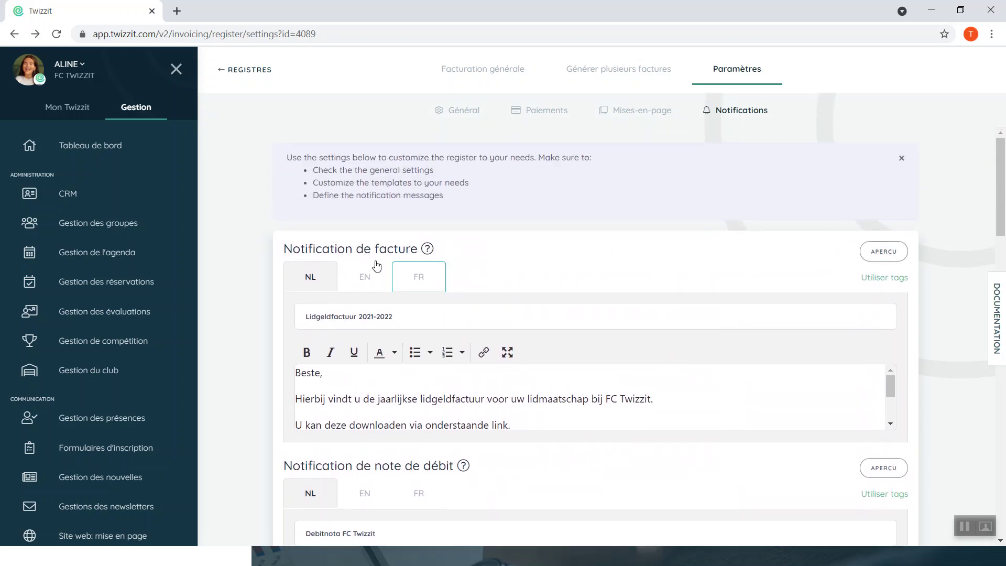
{"action": "scroll", "coordinate": [430, 396], "scroll_direction": "down", "scroll_amount": 3}
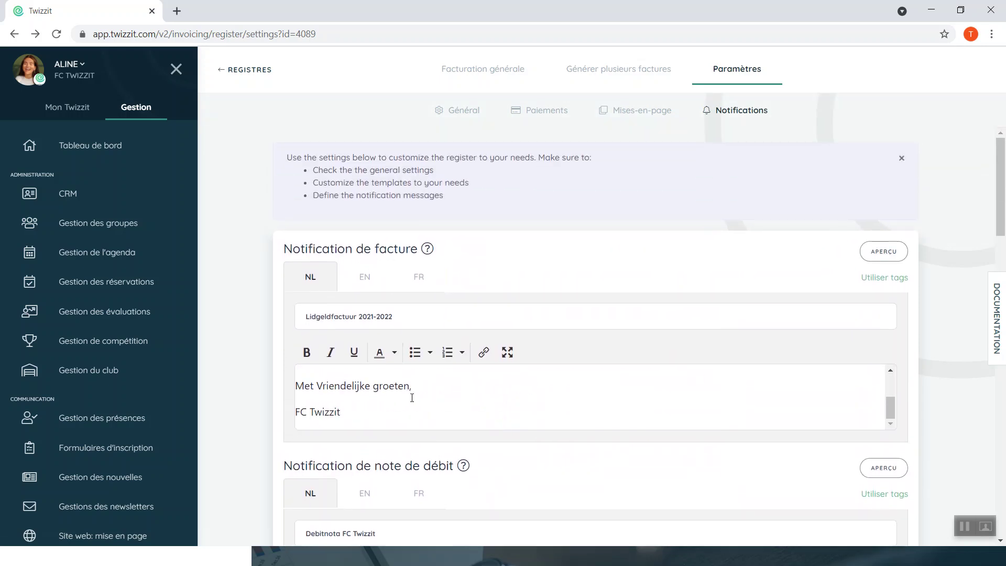
{"action": "scroll", "coordinate": [393, 395], "scroll_direction": "up", "scroll_amount": 3}
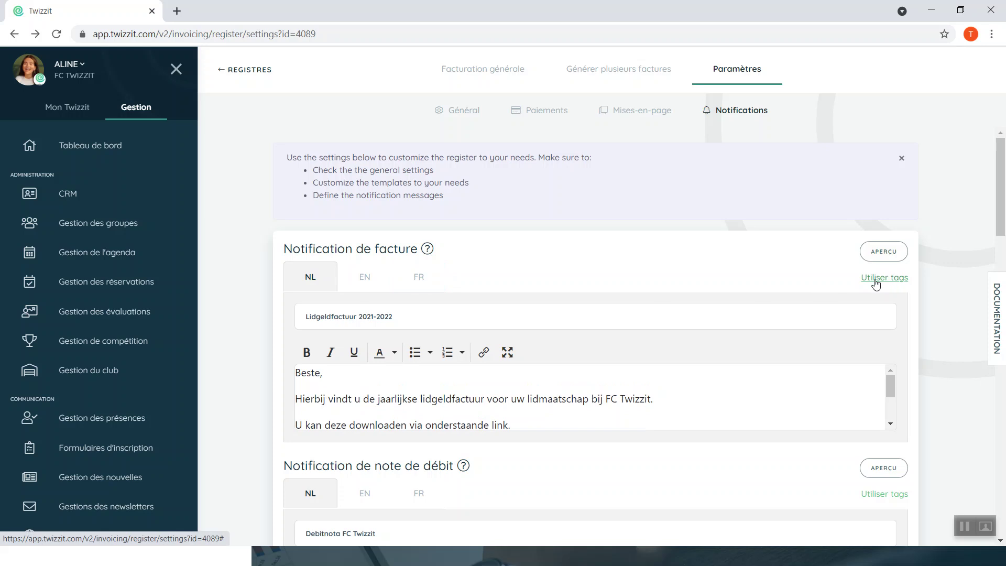
{"action": "scroll", "coordinate": [683, 423], "scroll_direction": "down", "scroll_amount": 2}
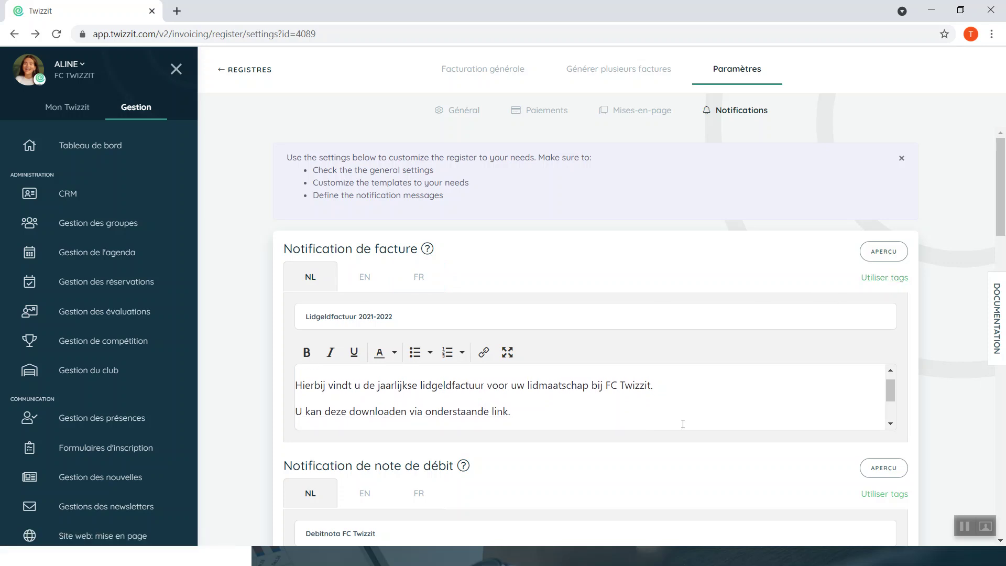
{"action": "scroll", "coordinate": [683, 424], "scroll_direction": "down", "scroll_amount": 1}
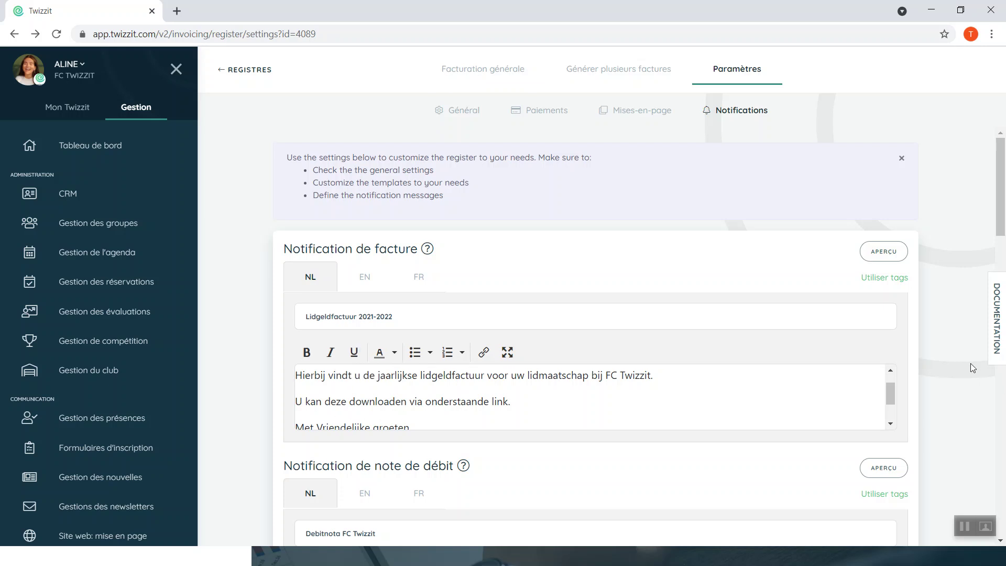
- Look at the interval choices of the reminder notification and switch the automatic reminder off and on again
{"action": "scroll", "coordinate": [971, 363], "scroll_direction": "down", "scroll_amount": 4}
{"action": "scroll", "coordinate": [970, 363], "scroll_direction": "down", "scroll_amount": 5}
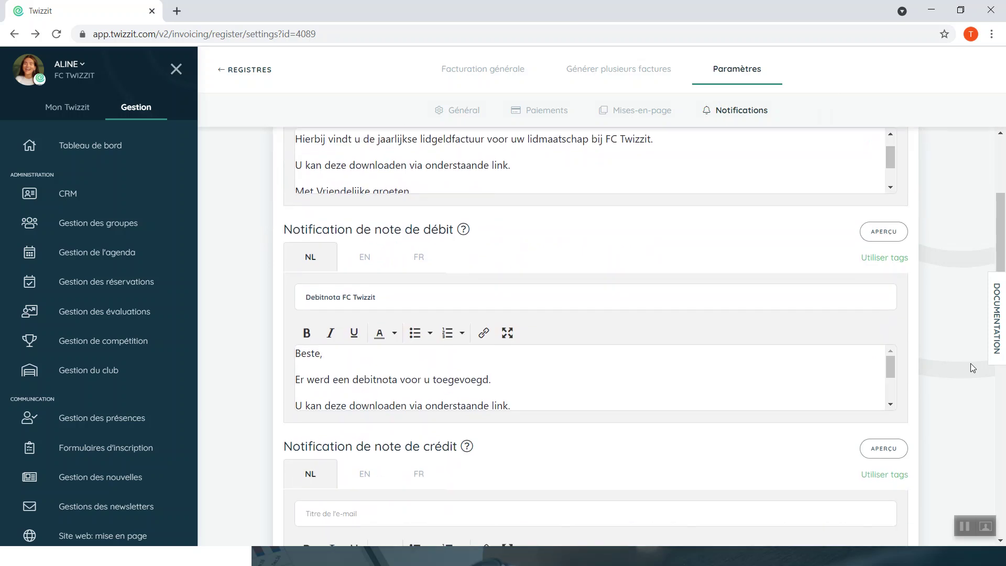
{"action": "scroll", "coordinate": [971, 363], "scroll_direction": "down", "scroll_amount": 2}
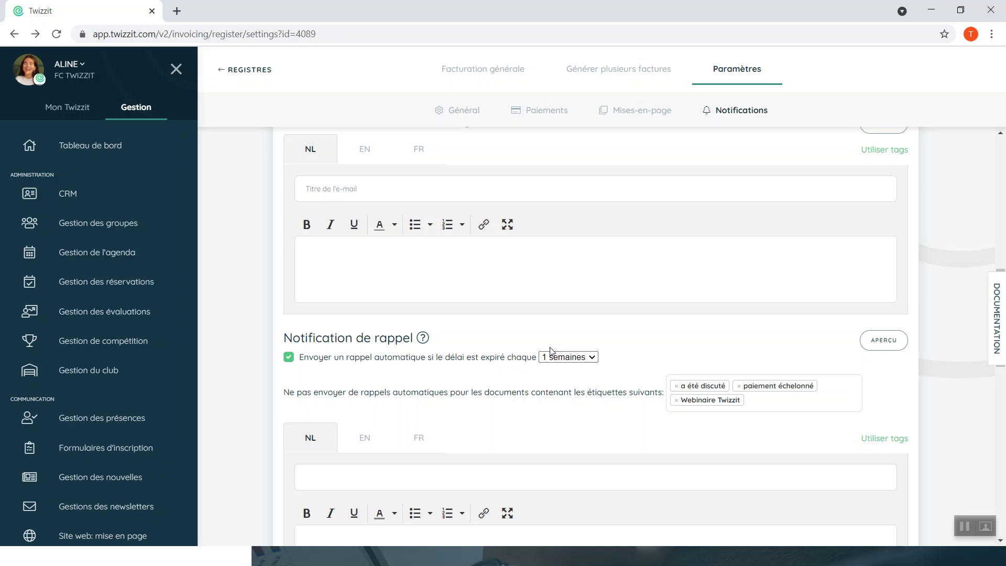
{"action": "left_click", "coordinate": [591, 356]}
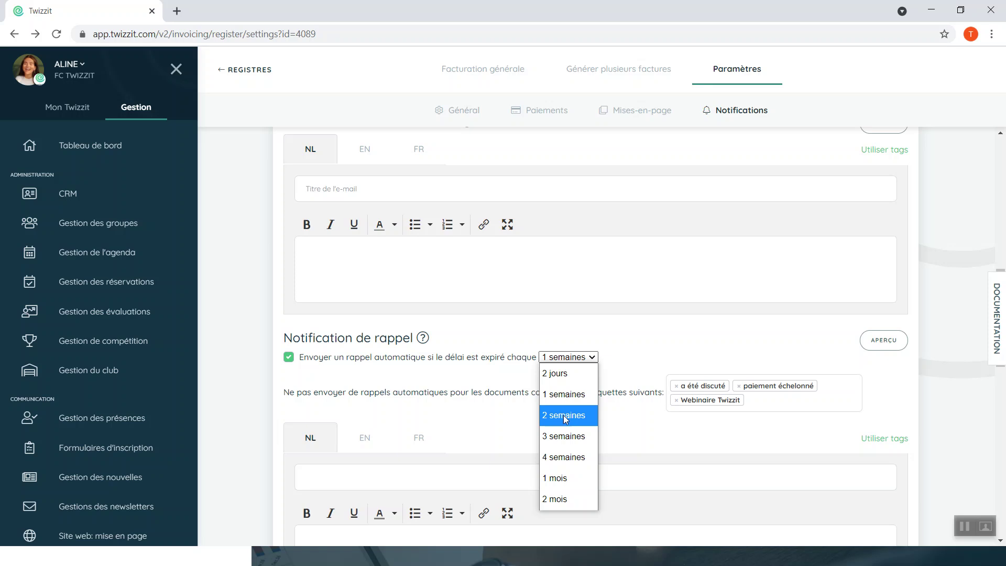
{"action": "left_click", "coordinate": [592, 361]}
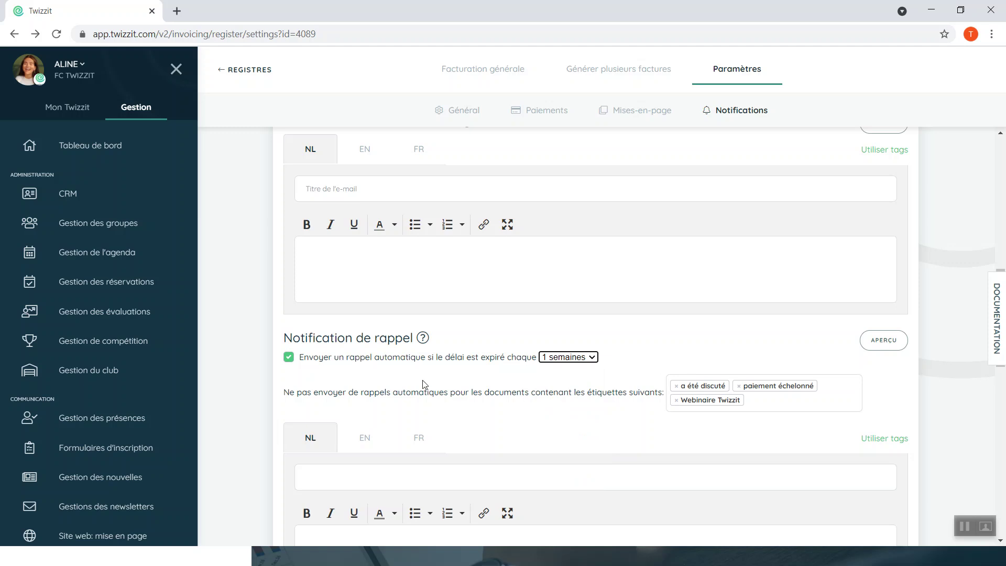
{"action": "left_click", "coordinate": [289, 358]}
{"action": "left_click", "coordinate": [289, 360]}
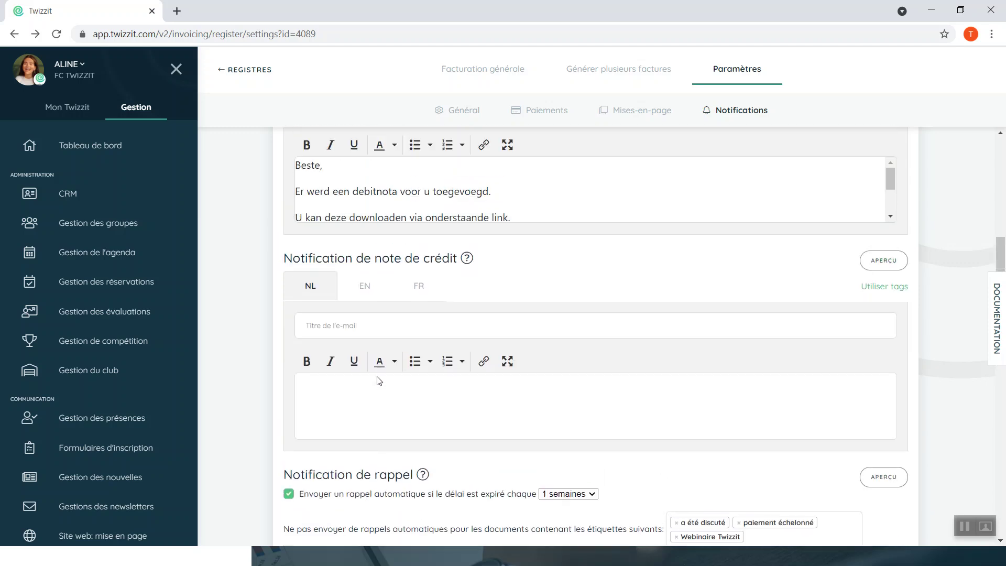
- In the payment settings, switch online invoice payments off and on again, keep the existing bank account and save
{"action": "scroll", "coordinate": [380, 381], "scroll_direction": "up", "scroll_amount": 3}
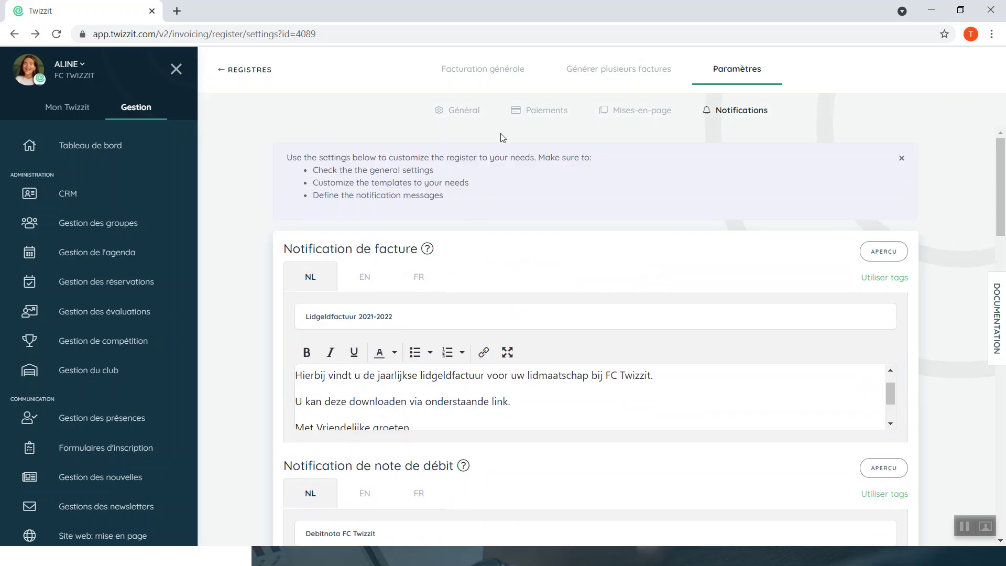
{"action": "left_click", "coordinate": [525, 113]}
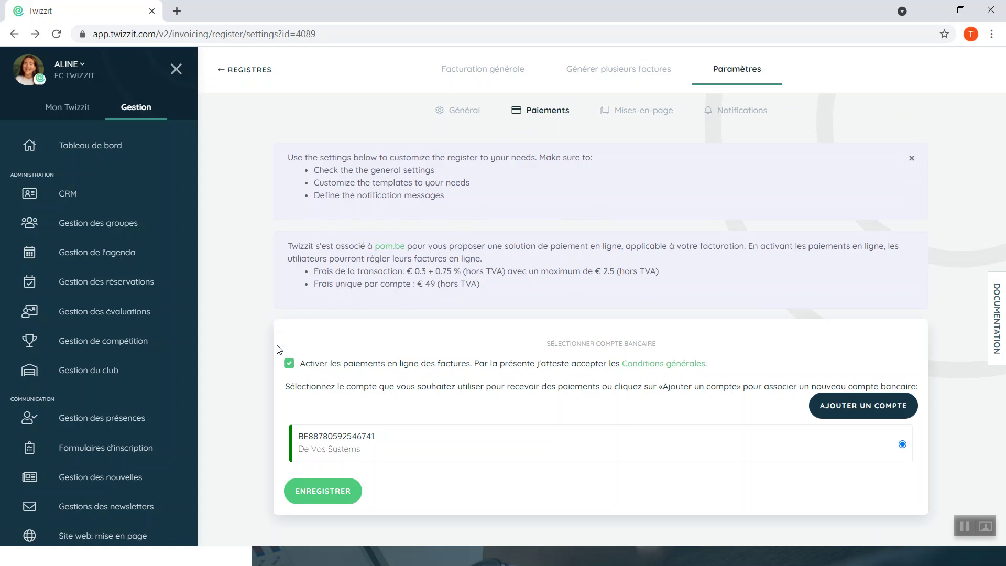
{"action": "left_click", "coordinate": [290, 366]}
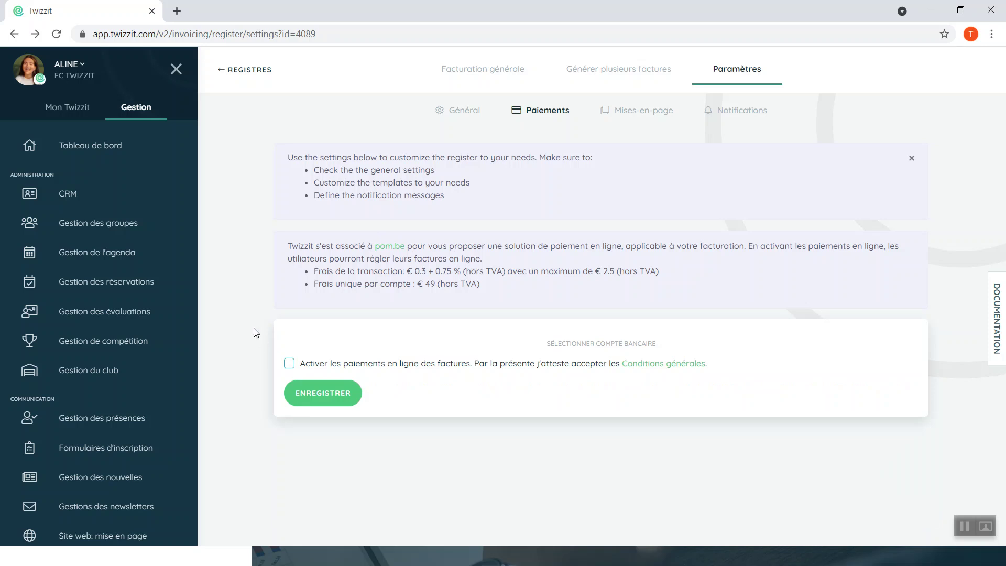
{"action": "left_click", "coordinate": [289, 365]}
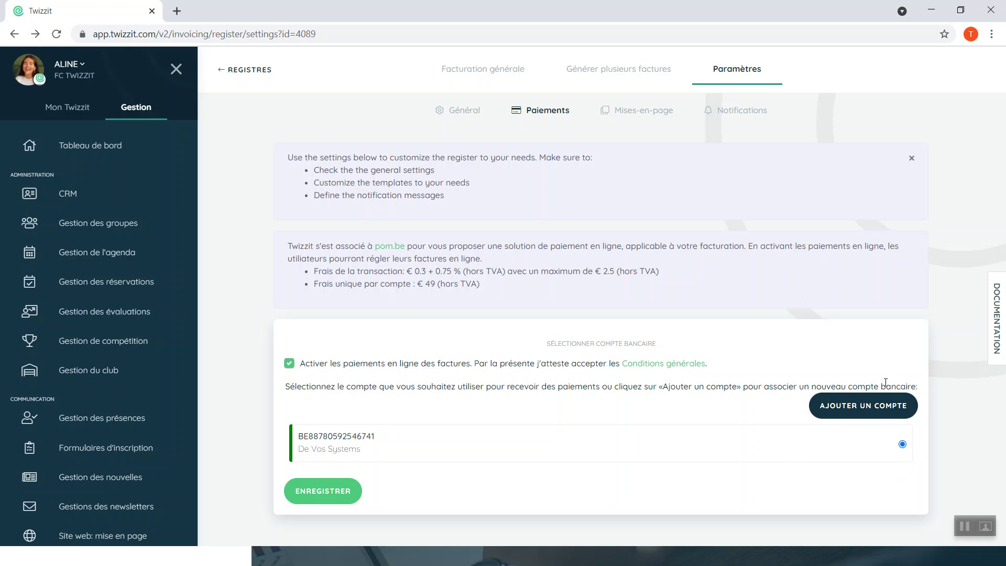
{"action": "left_click", "coordinate": [327, 498]}
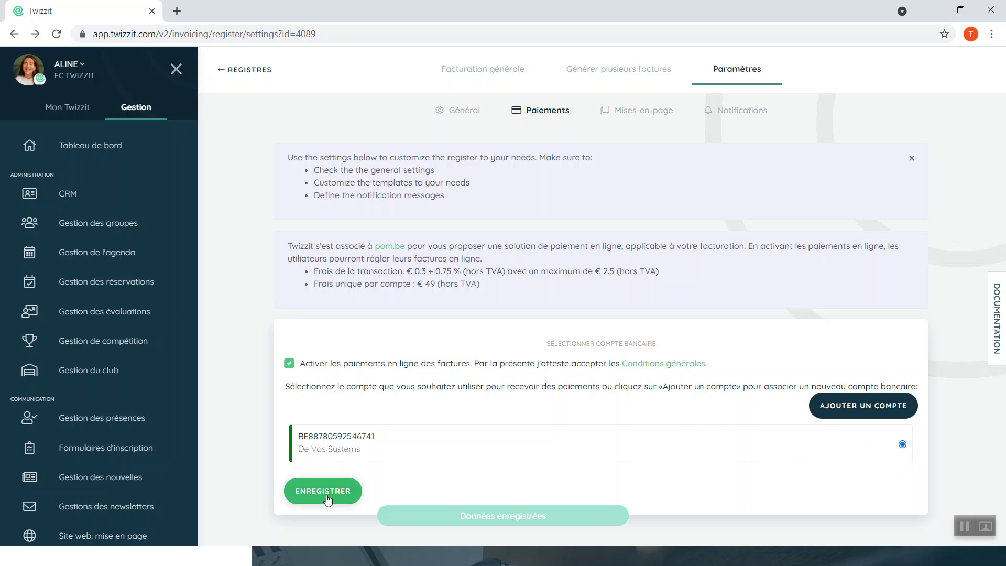